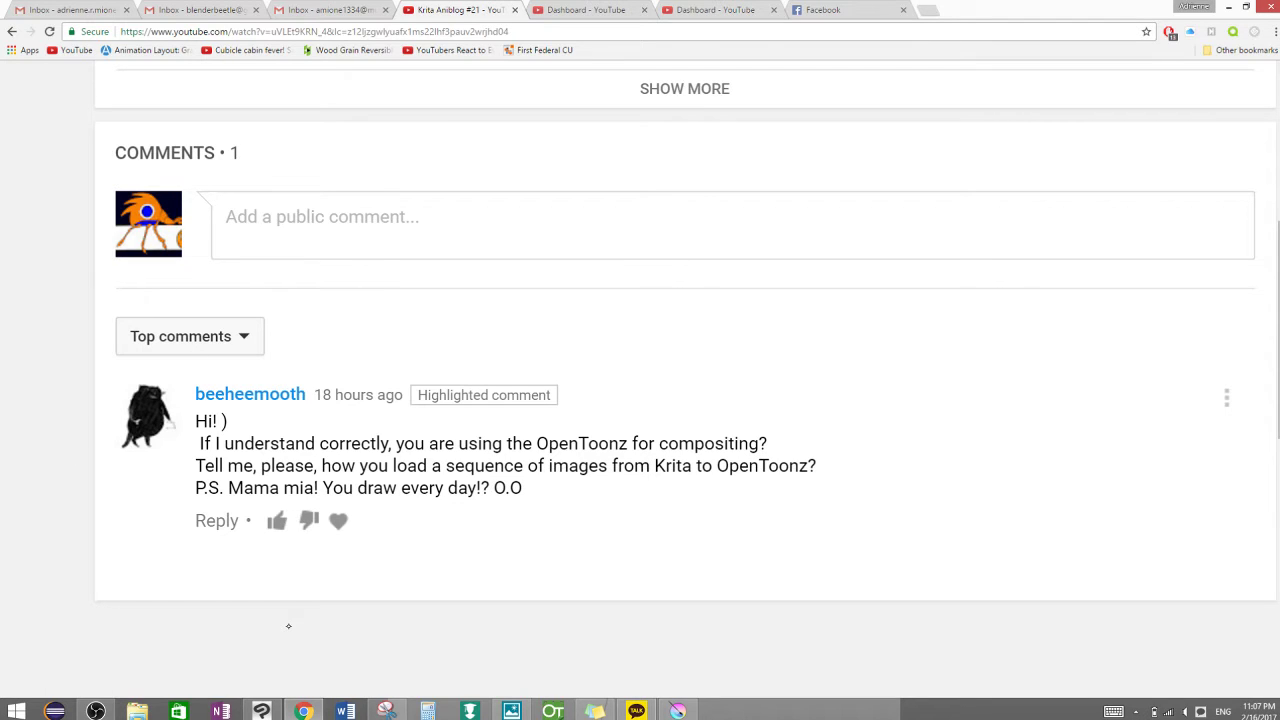
# - Highlight the comment's question about loading a sequence of images from Krita to OpenToonz and look over the video page
pyautogui.moveTo(196, 465); pyautogui.dragTo(840, 450)
pyautogui.scroll(-3, 840, 450)
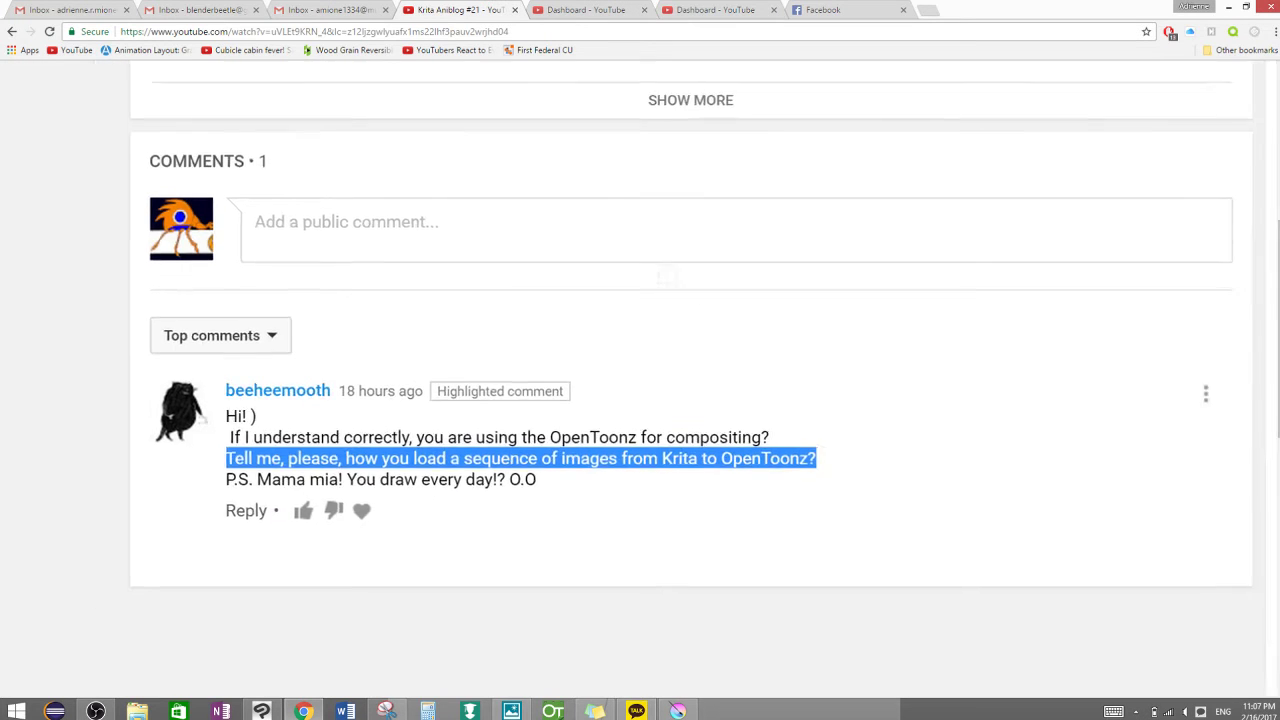
pyautogui.click(840, 450)
pyautogui.scroll(-3, 840, 450)
pyautogui.scroll(4, 495, 400)
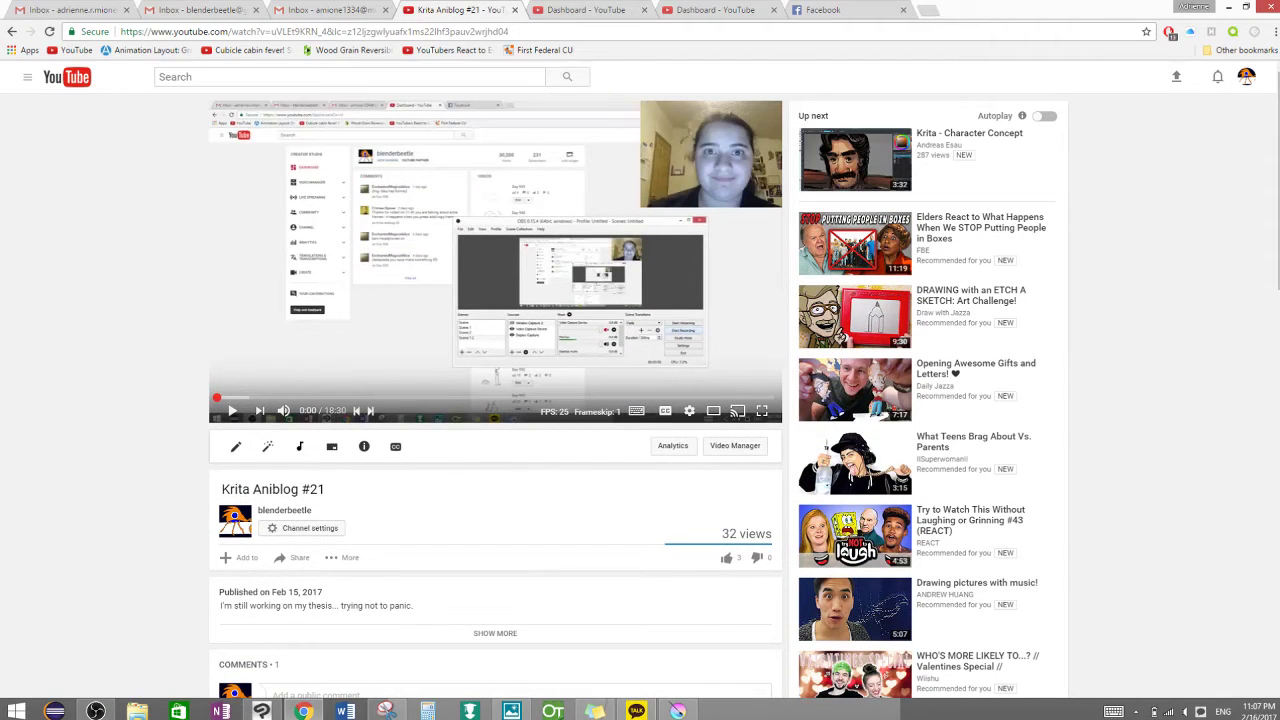
# - Switch to Krita, play back the yjvg animation to preview it, and stop playback
pyautogui.click(678, 708)
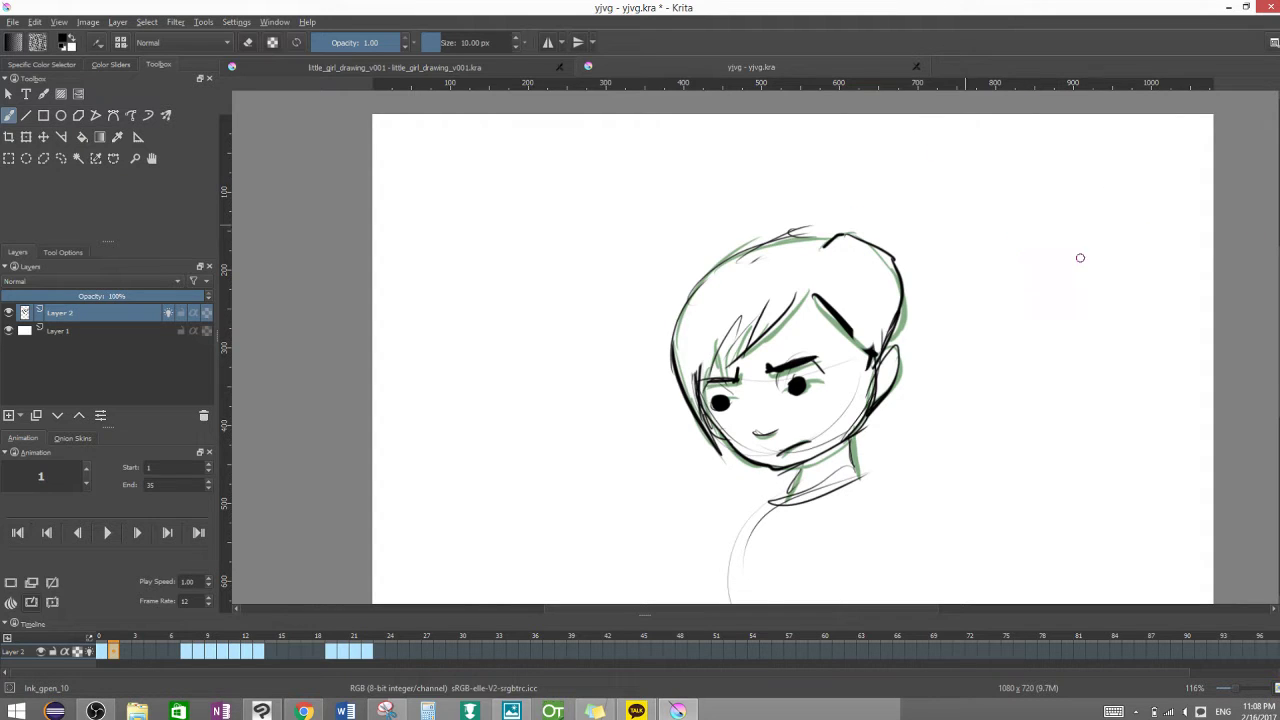
pyautogui.scroll(-1, 905, 328)
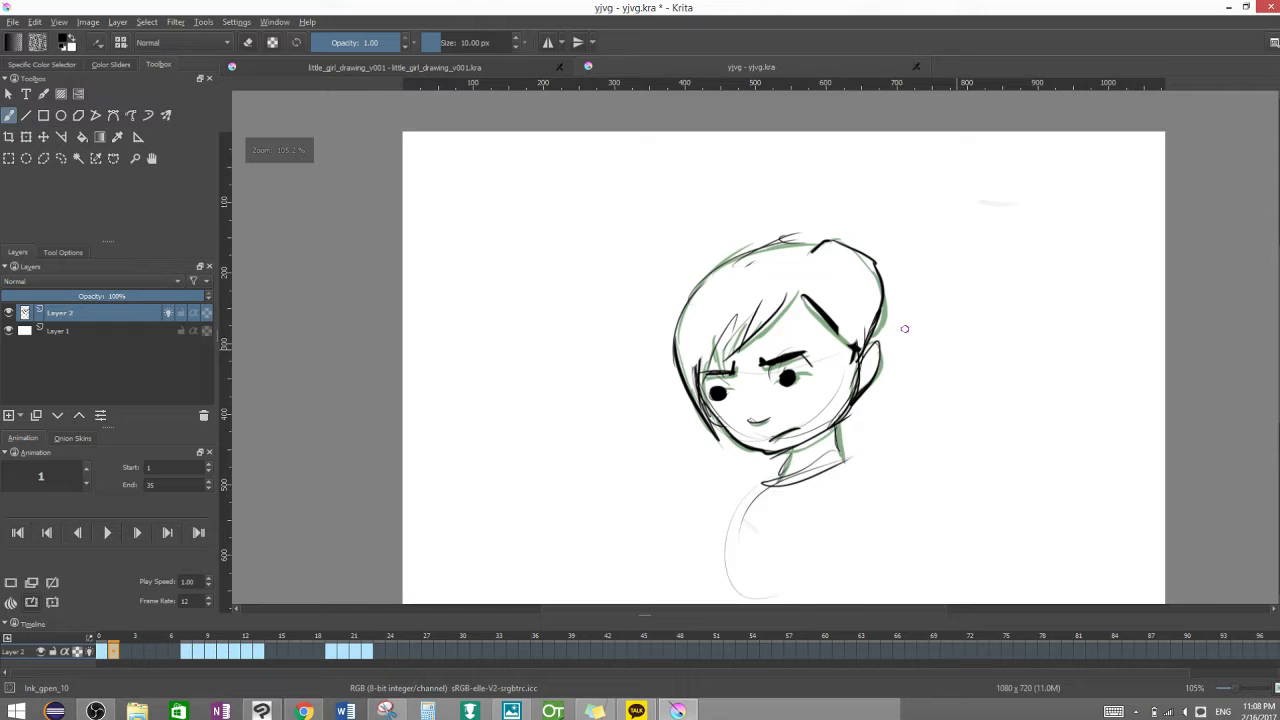
pyautogui.scroll(-1, 905, 328)
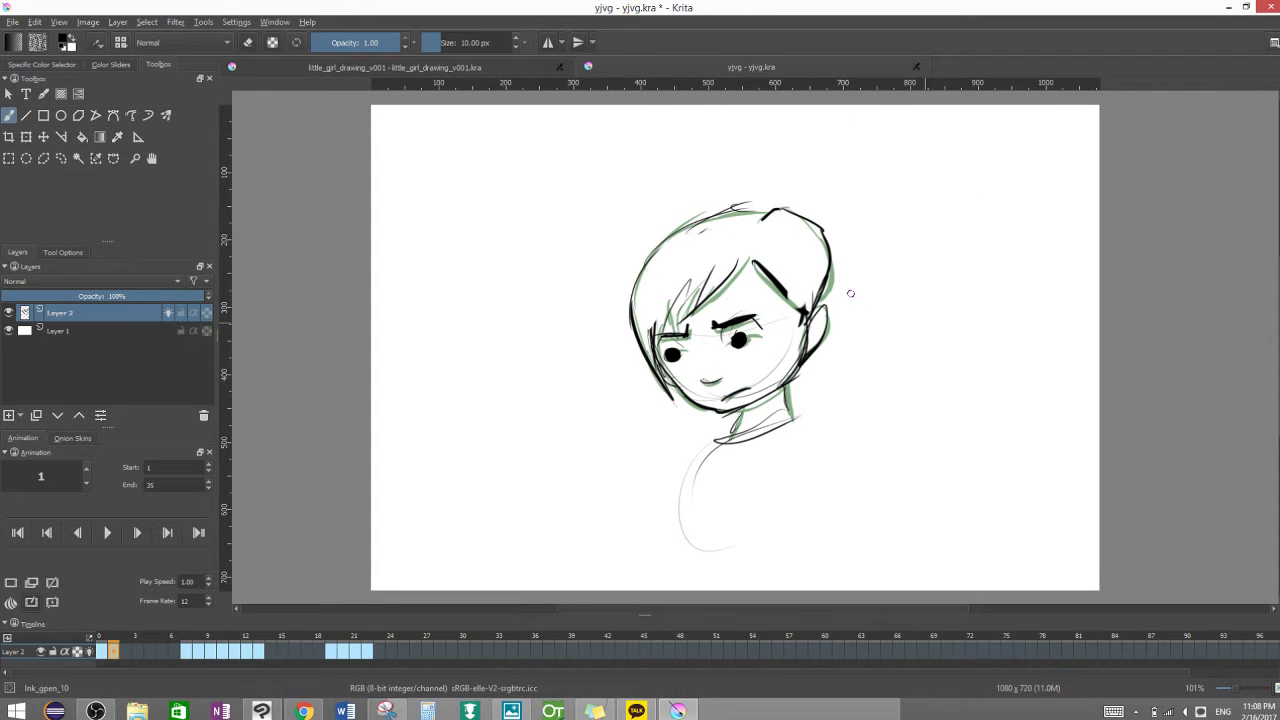
pyautogui.scroll(-2, 850, 293)
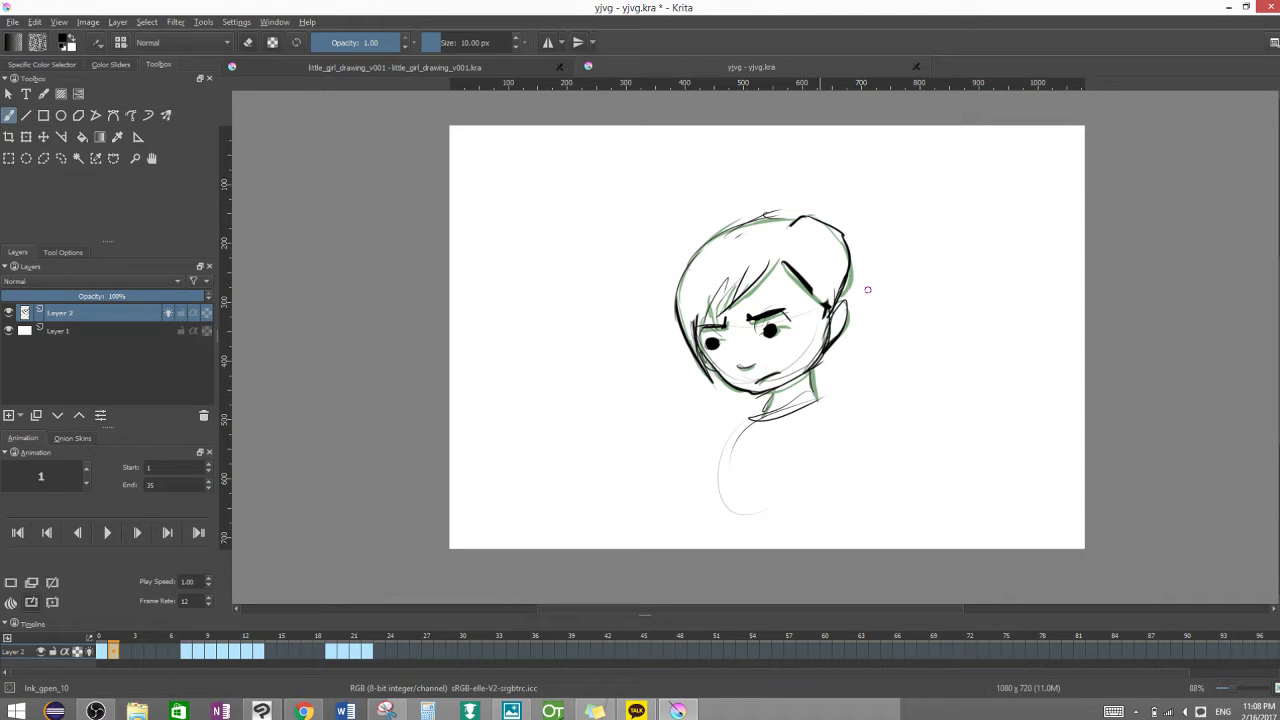
pyautogui.scroll(-2, 867, 289)
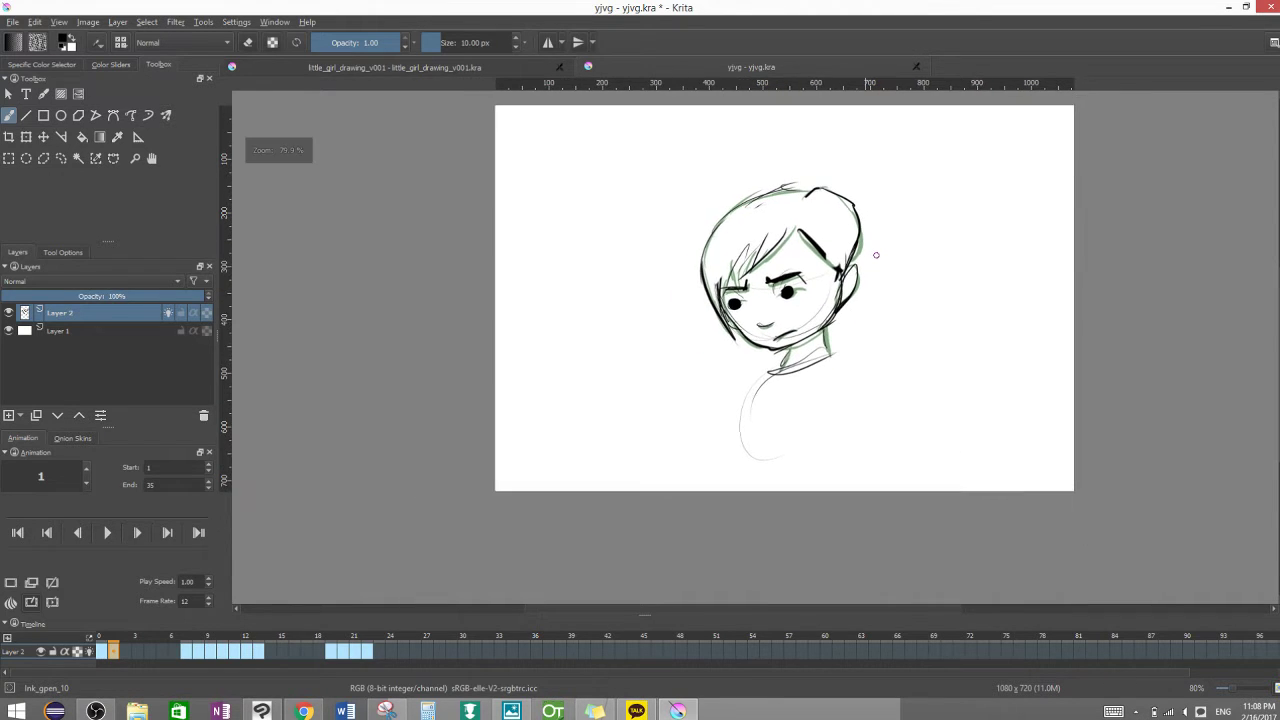
pyautogui.scroll(-1, 876, 255)
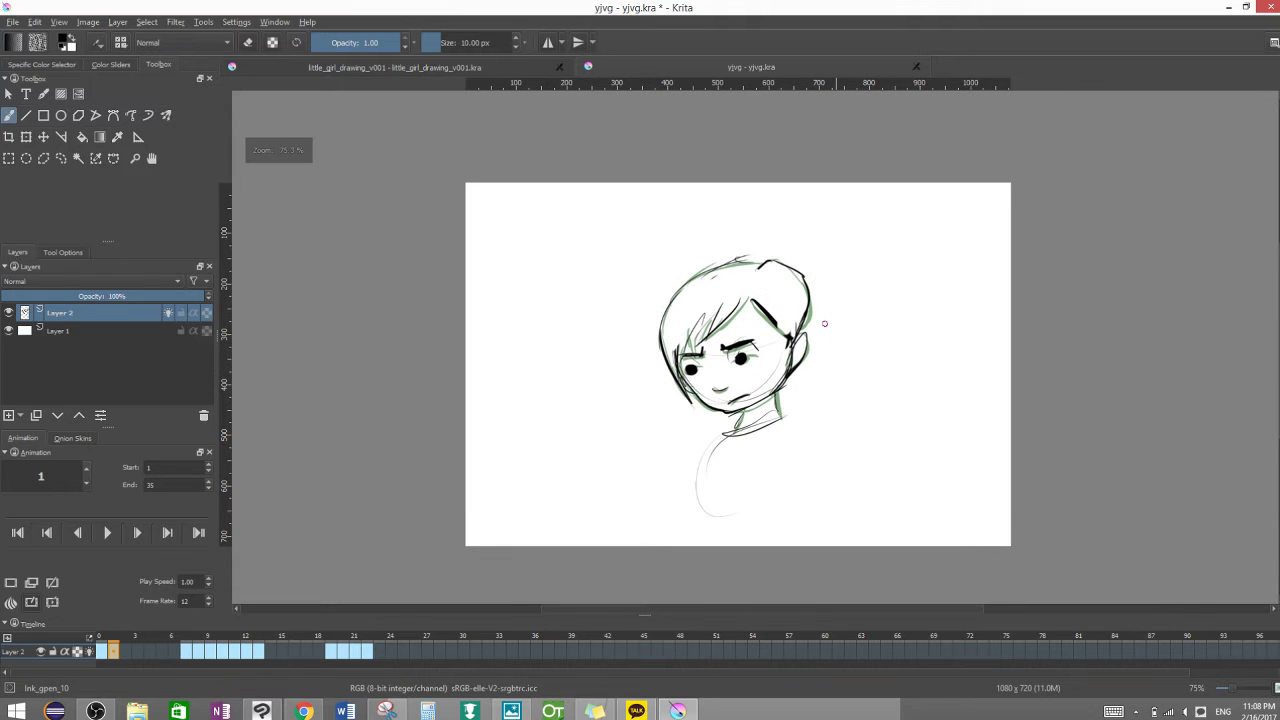
pyautogui.click(108, 532)
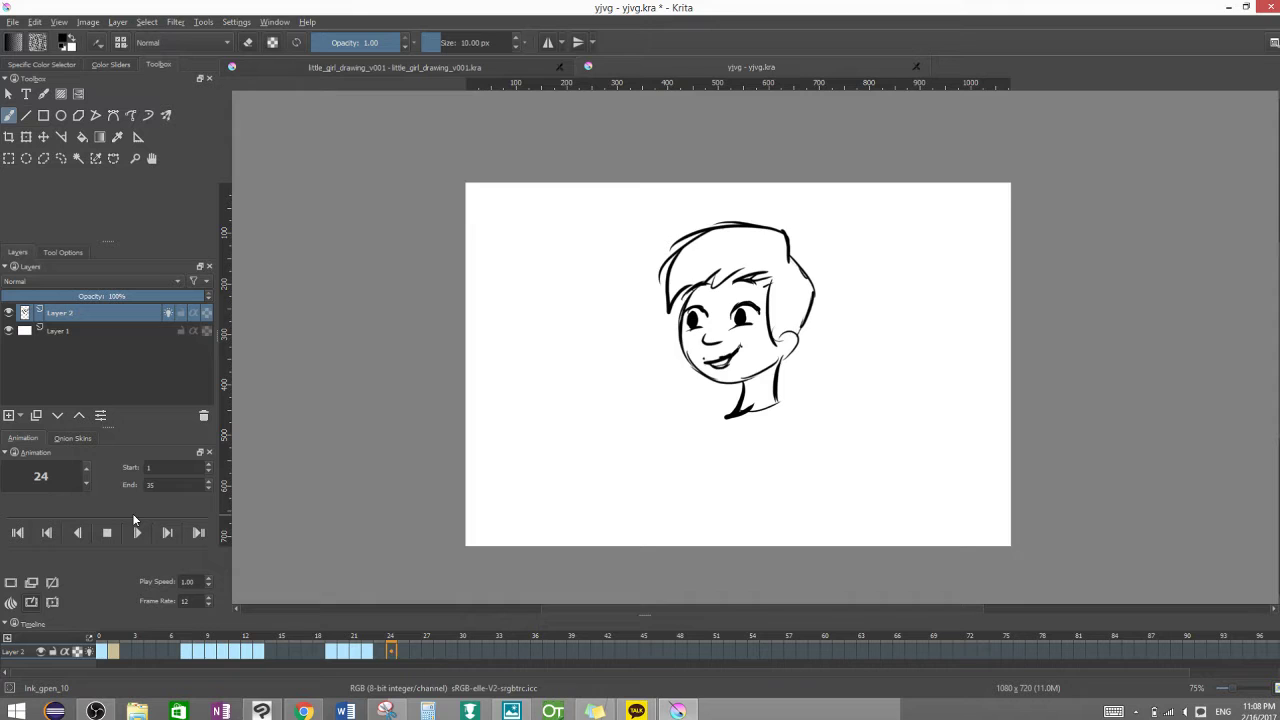
pyautogui.click(108, 533)
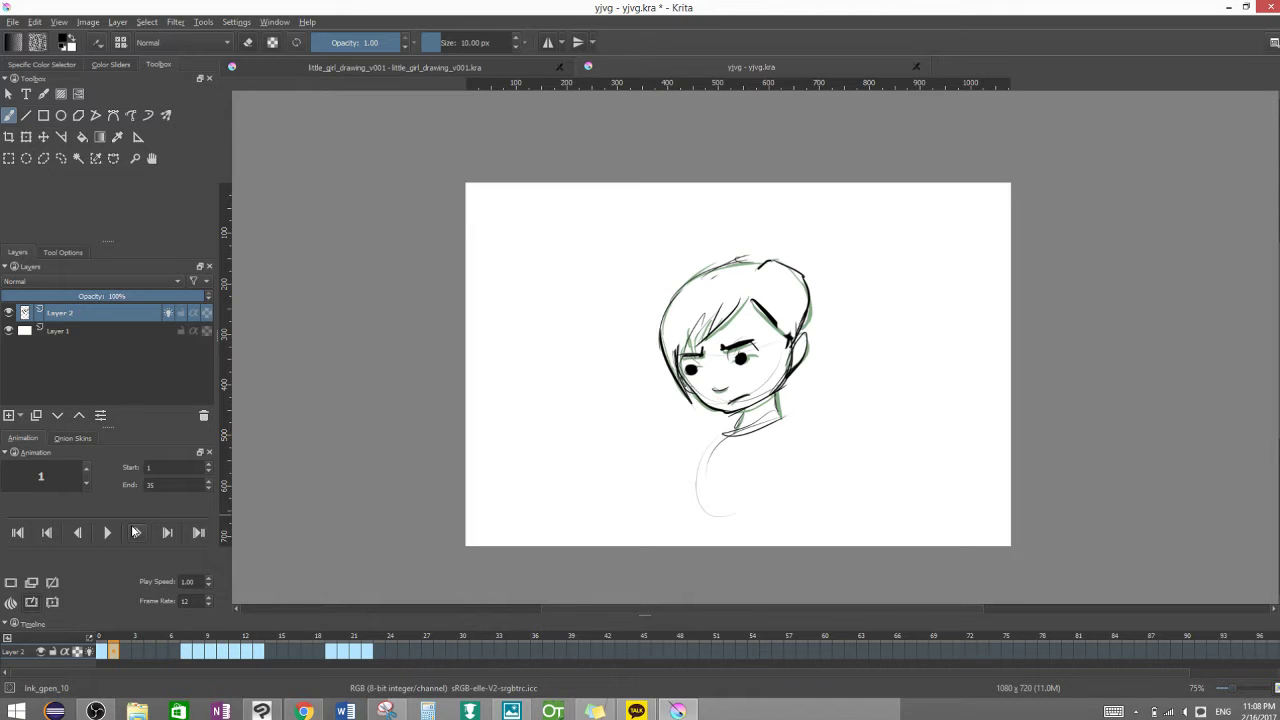
# - Return to frame 1 of the timeline and set the animation's start frame to 0
pyautogui.click(145, 652)
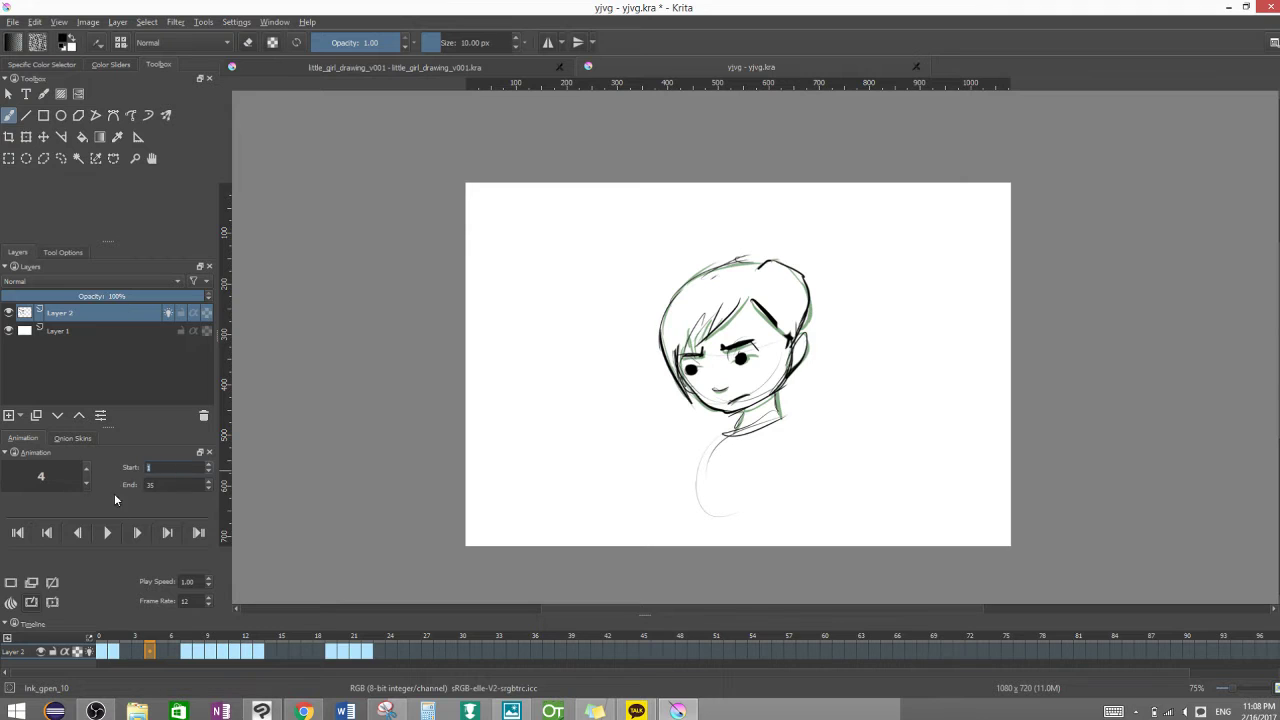
pyautogui.click(114, 652)
pyautogui.click(89, 652)
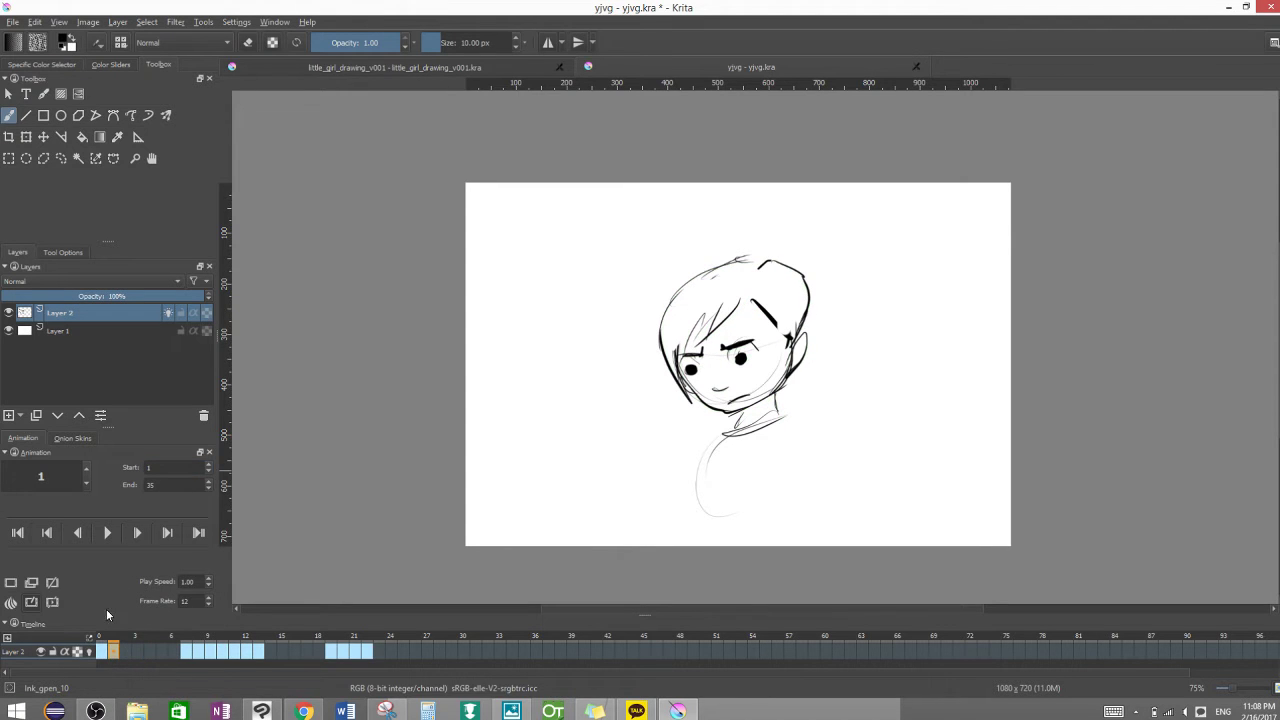
pyautogui.click(208, 472)
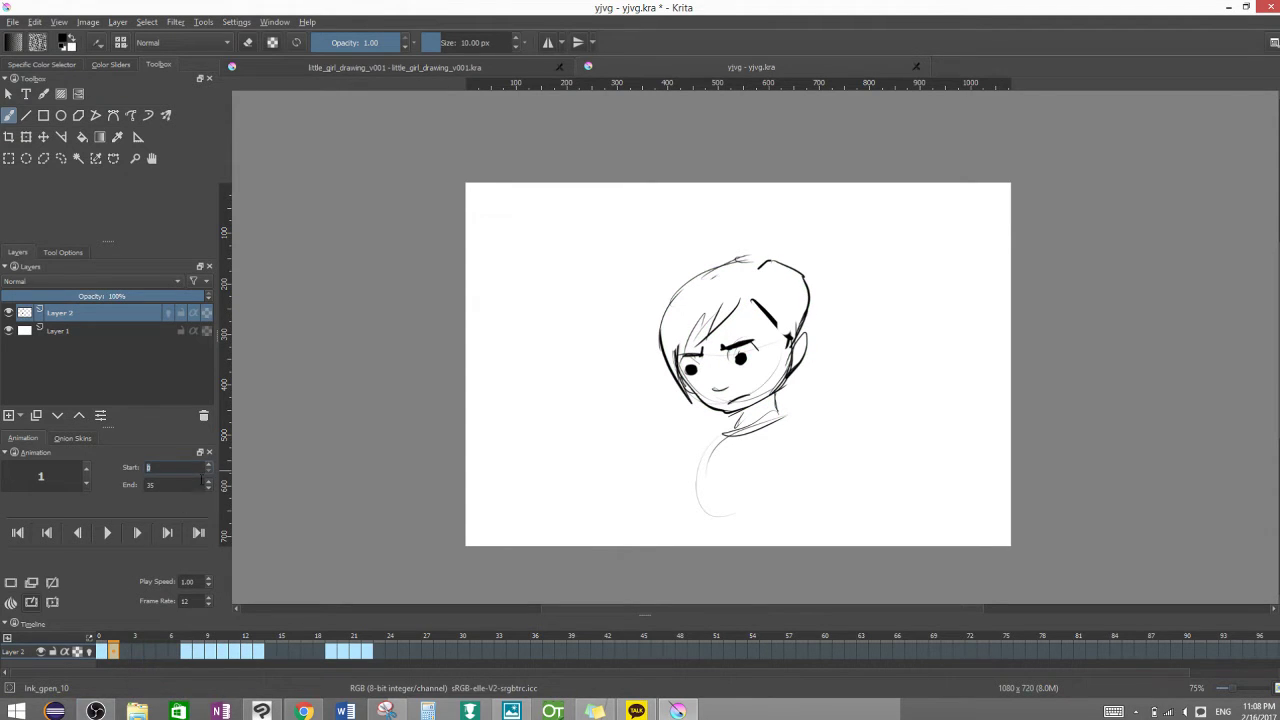
# - In File Explorer, examine the numbered frame images in D: > pencil tests > scene 1 > shot_2_tiptoe_v005 and close the window
pyautogui.click(137, 710)
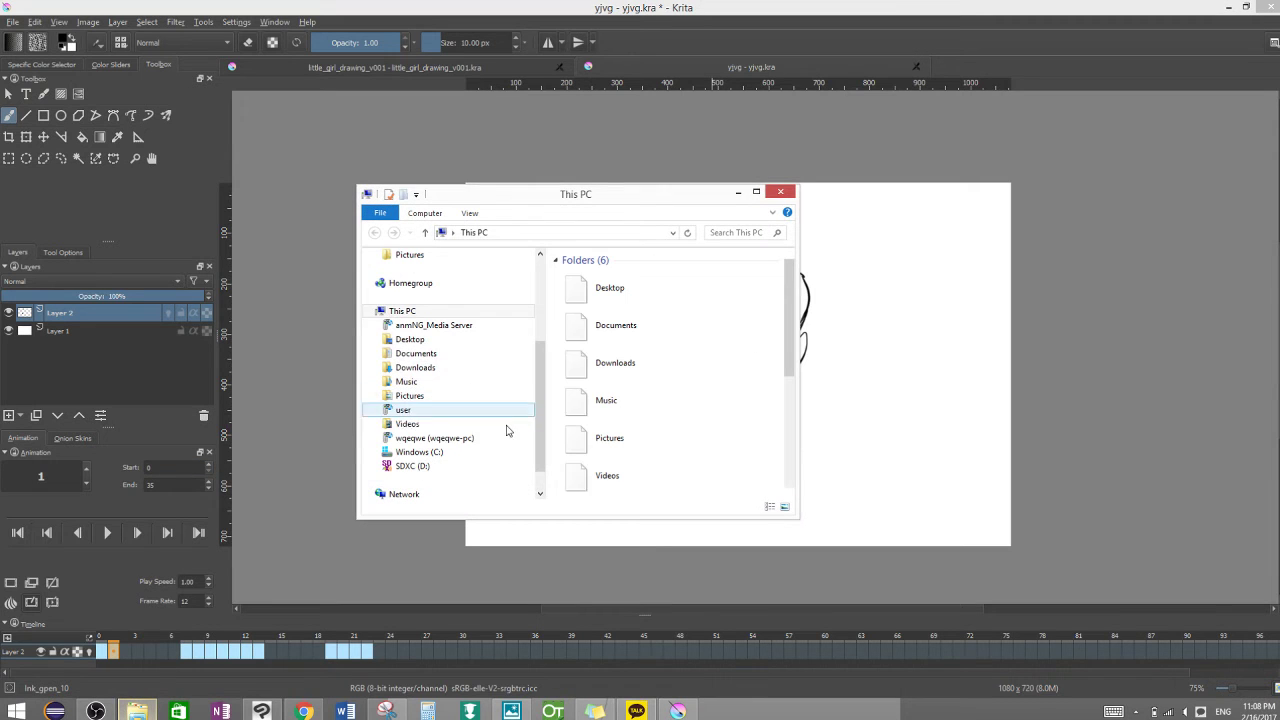
pyautogui.click(420, 452)
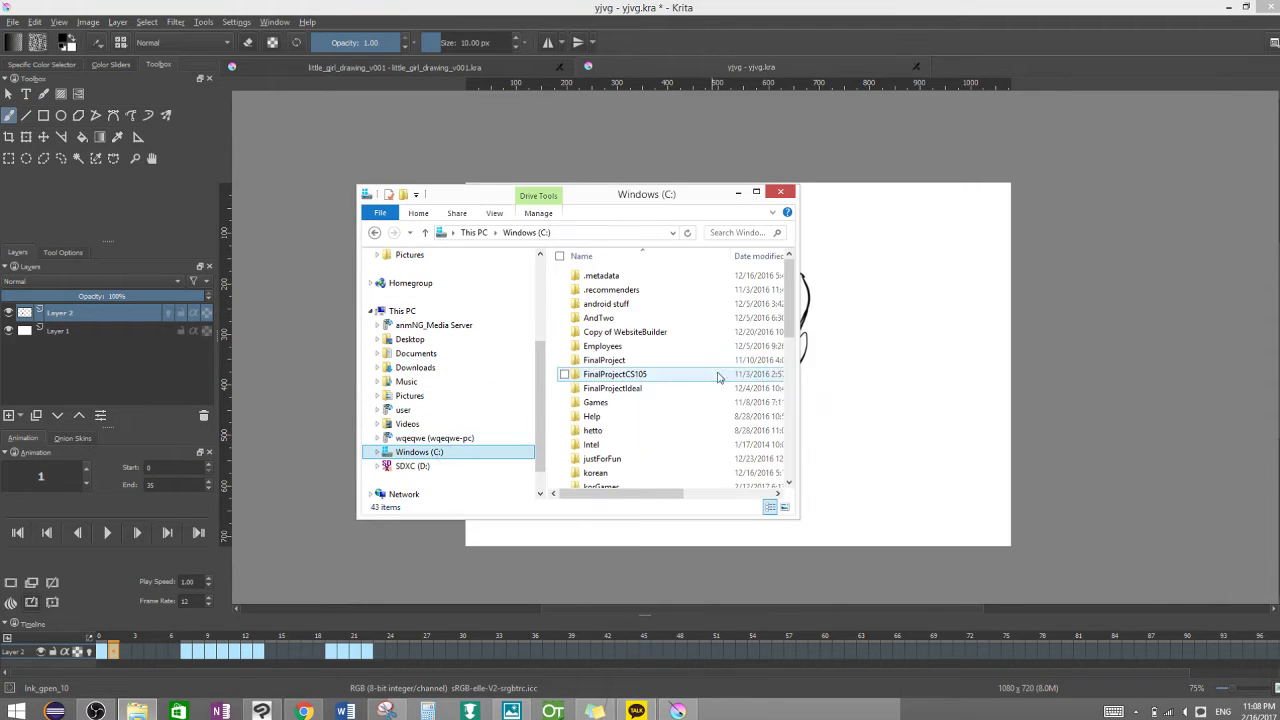
pyautogui.click(412, 466)
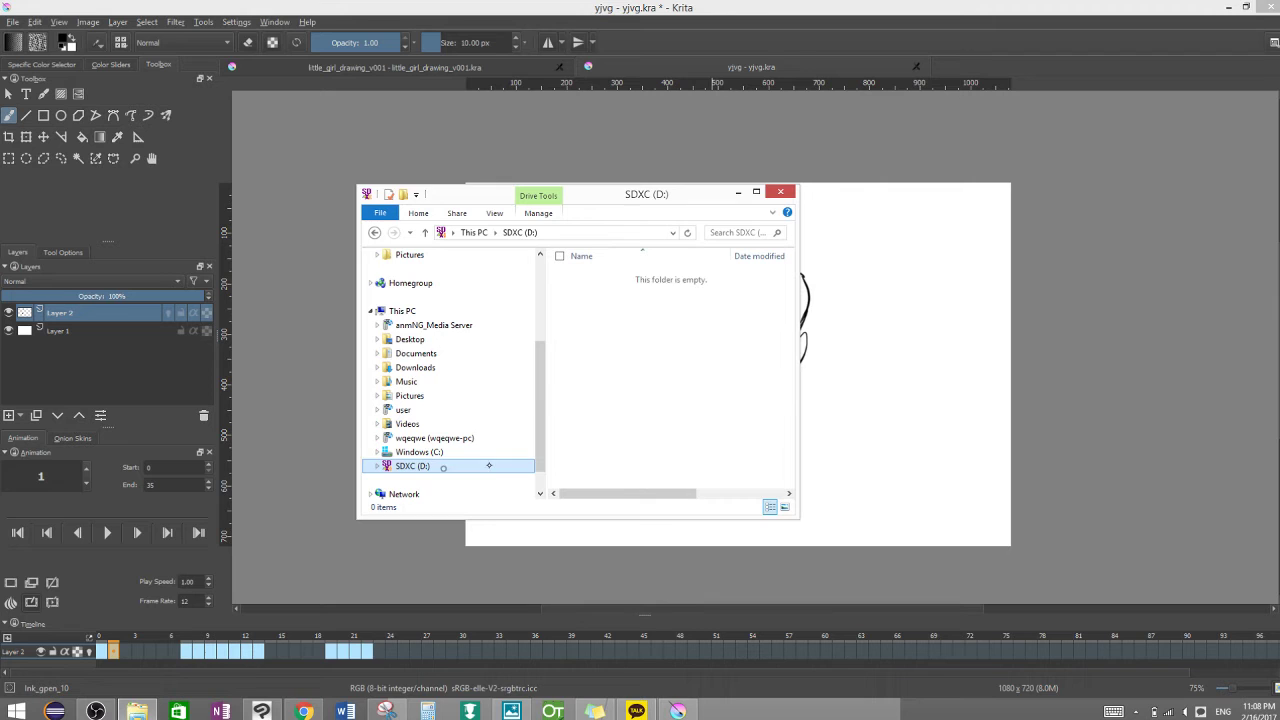
pyautogui.doubleClick(651, 388)
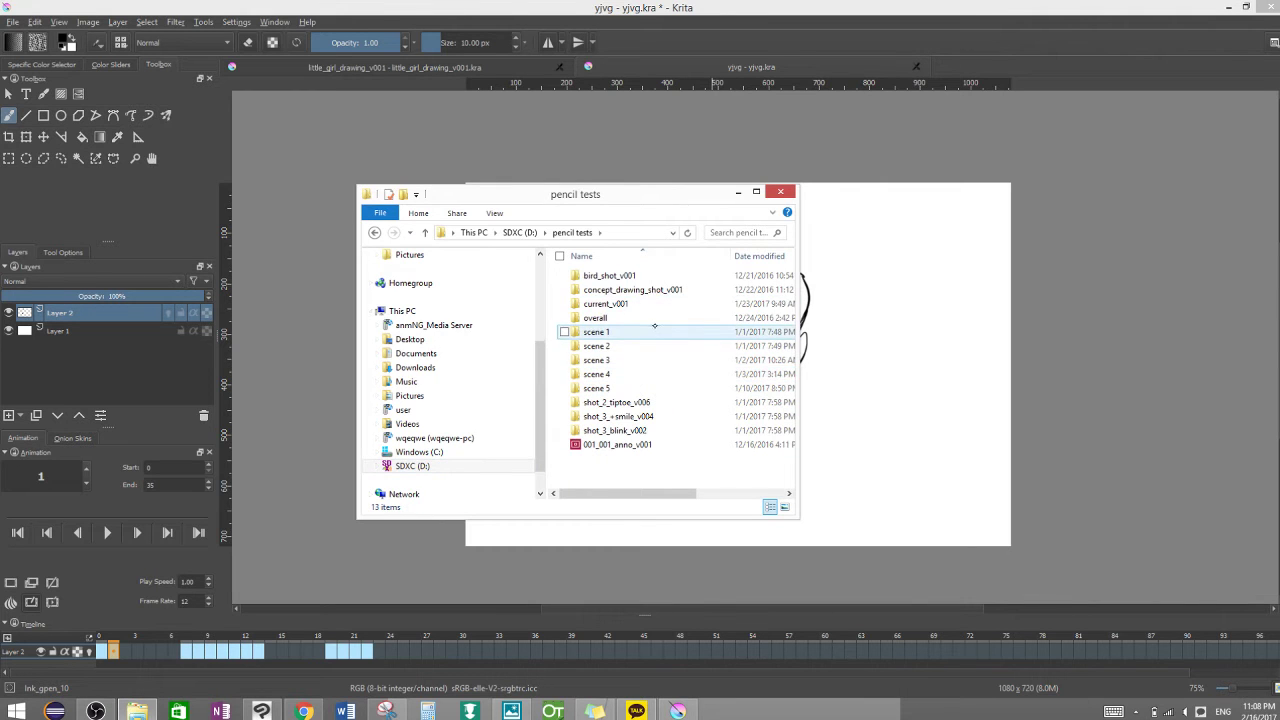
pyautogui.doubleClick(655, 330)
pyautogui.doubleClick(657, 331)
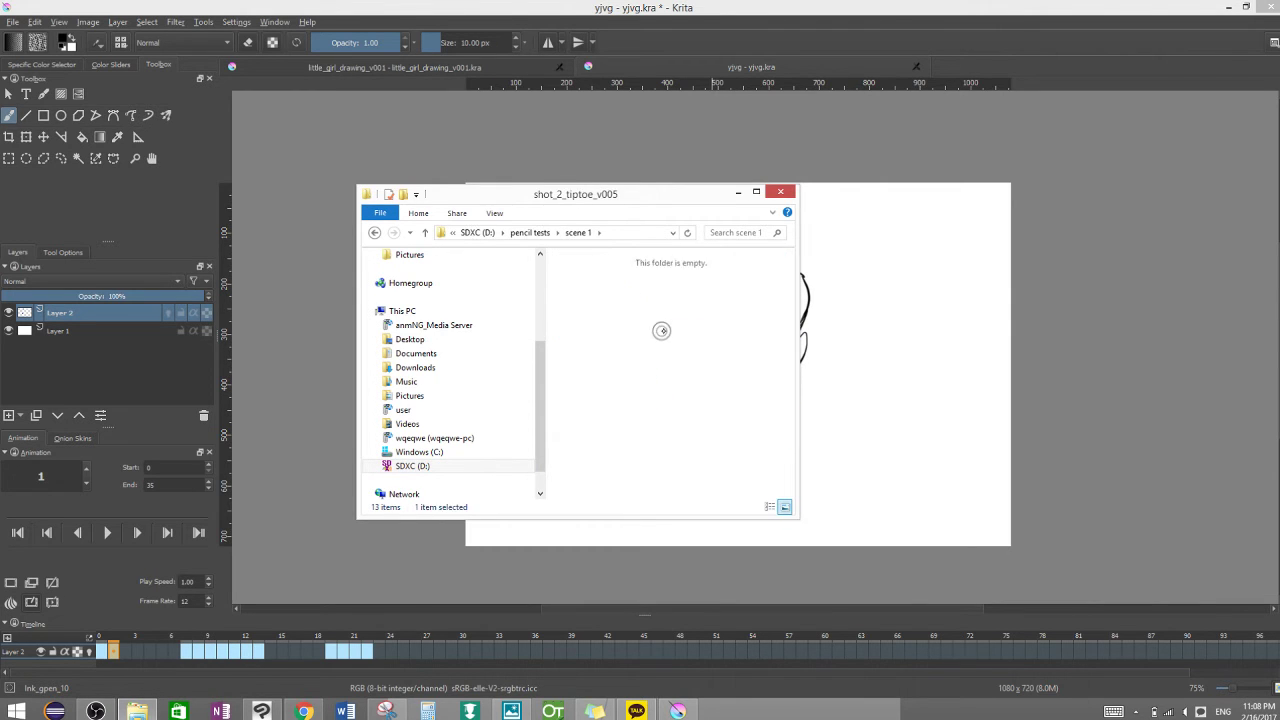
pyautogui.click(603, 316)
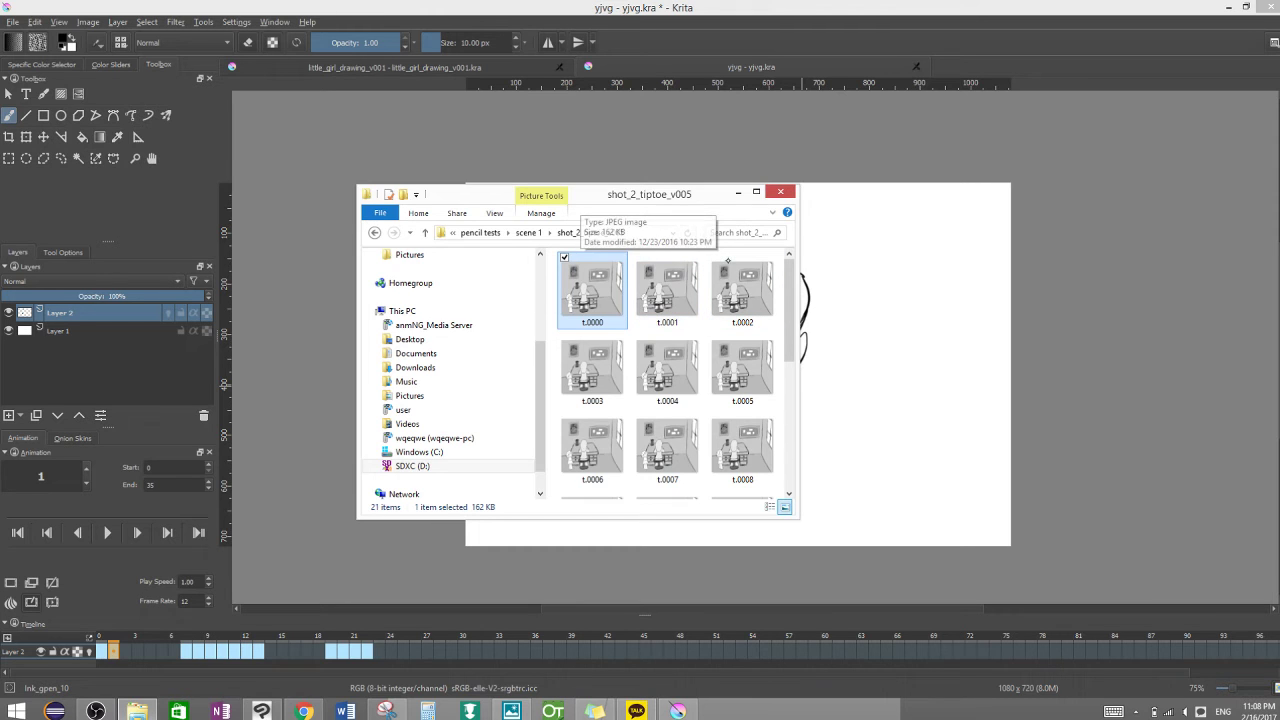
pyautogui.moveTo(791, 283); pyautogui.dragTo(706, 223)
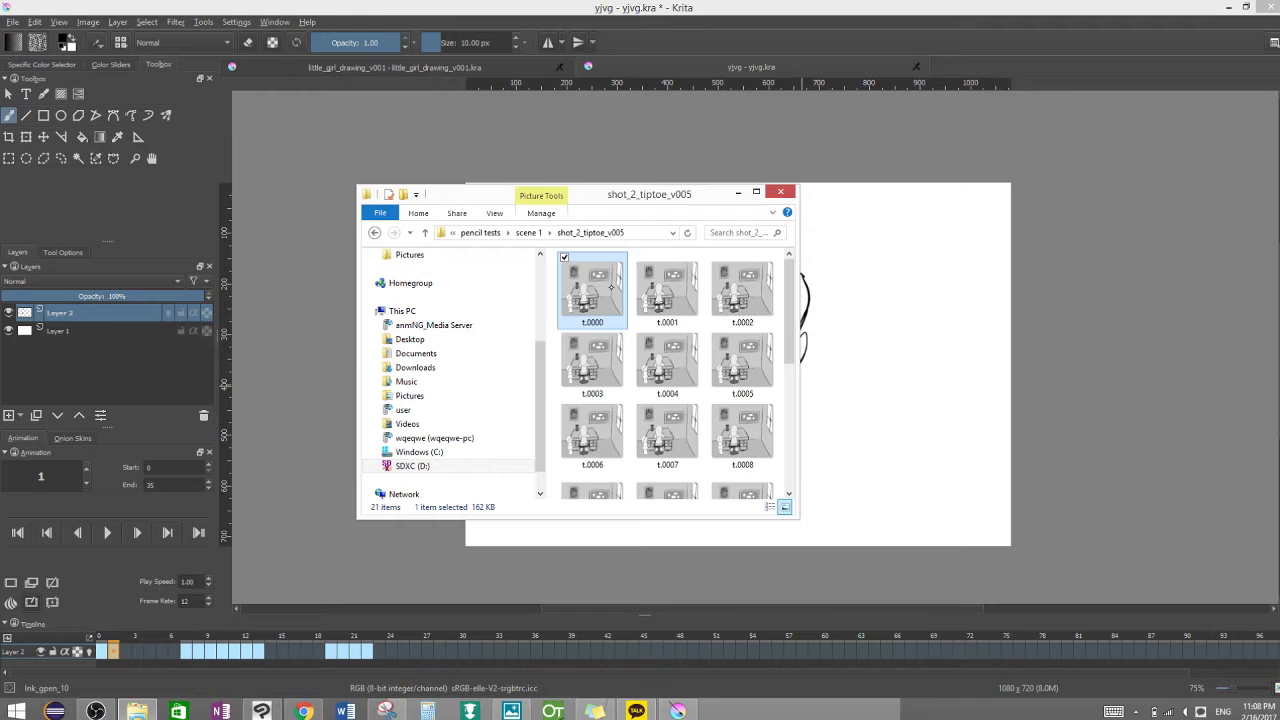
pyautogui.click(781, 190)
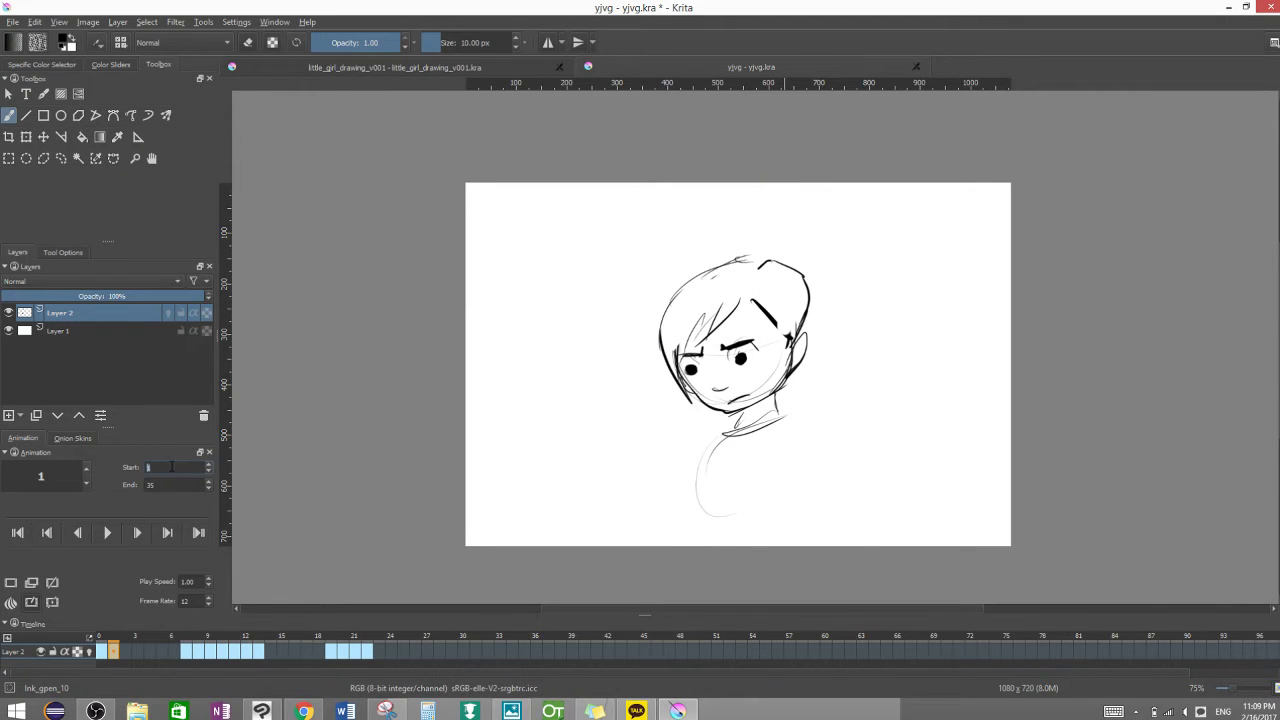
# - Set the animation's start frame to 1 and check its end frame against the last frames on the timeline
pyautogui.press('Tab')
pyautogui.press('Return')
pyautogui.click(132, 649)
pyautogui.moveTo(169, 657)
pyautogui.mouseDown()
pyautogui.moveTo(478, 653)
pyautogui.moveTo(510, 626)
pyautogui.mouseUp()
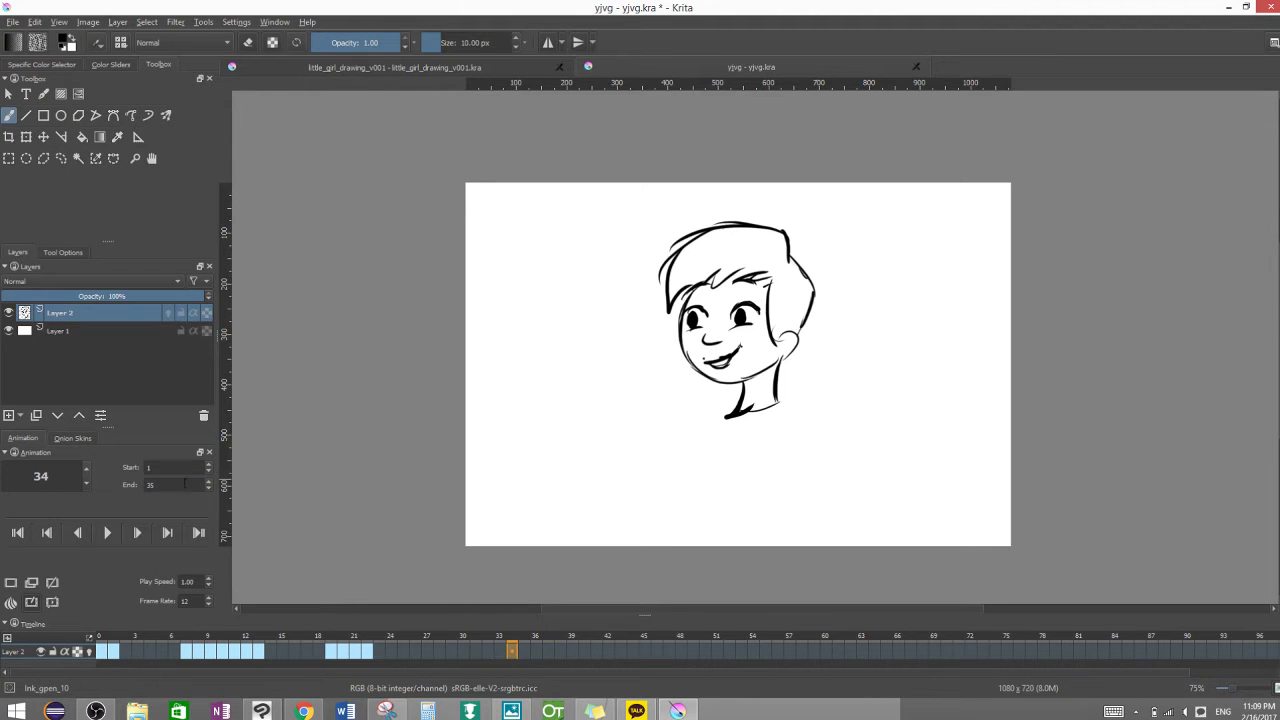
pyautogui.doubleClick(184, 484)
pyautogui.click(524, 652)
# - Go through the keyframes and held frames of Layer 2 on the timeline, ending back on frame 1
pyautogui.click(113, 648)
pyautogui.click(210, 649)
pyautogui.click(222, 650)
pyautogui.click(246, 652)
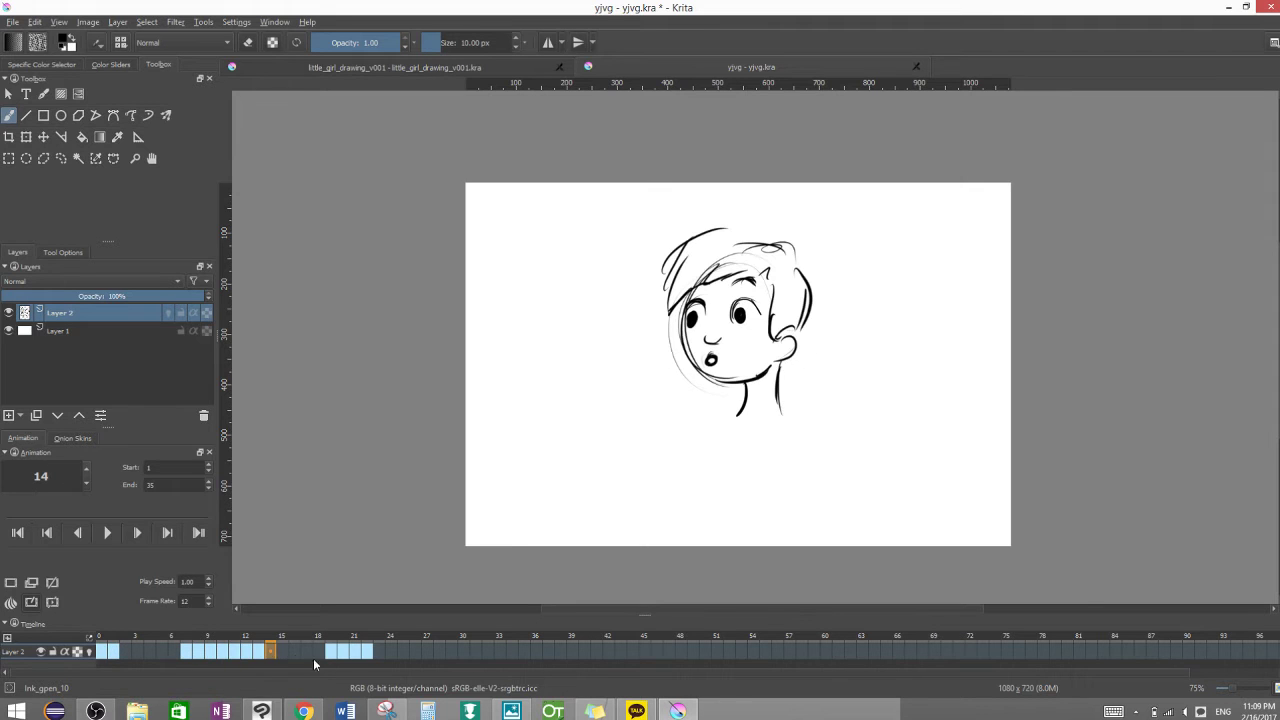
pyautogui.click(283, 650)
pyautogui.click(270, 652)
pyautogui.moveTo(291, 657); pyautogui.dragTo(380, 650)
pyautogui.click(209, 652)
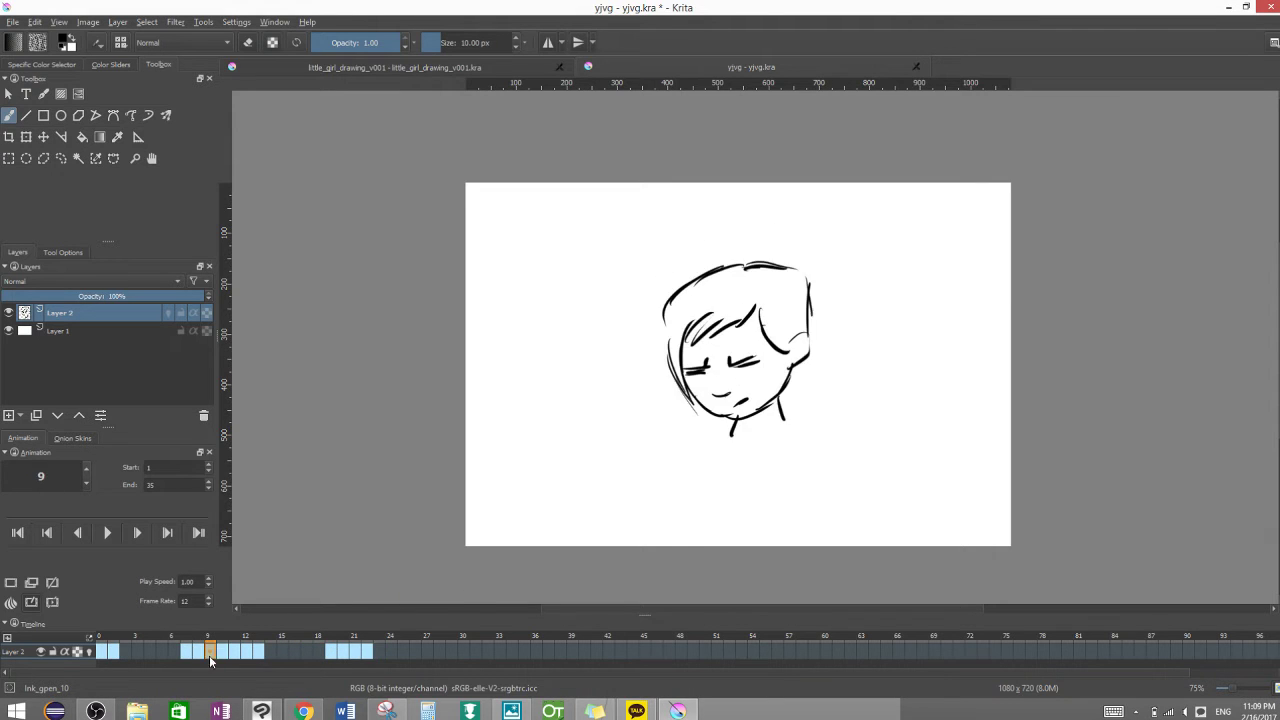
pyautogui.click(130, 650)
pyautogui.click(112, 652)
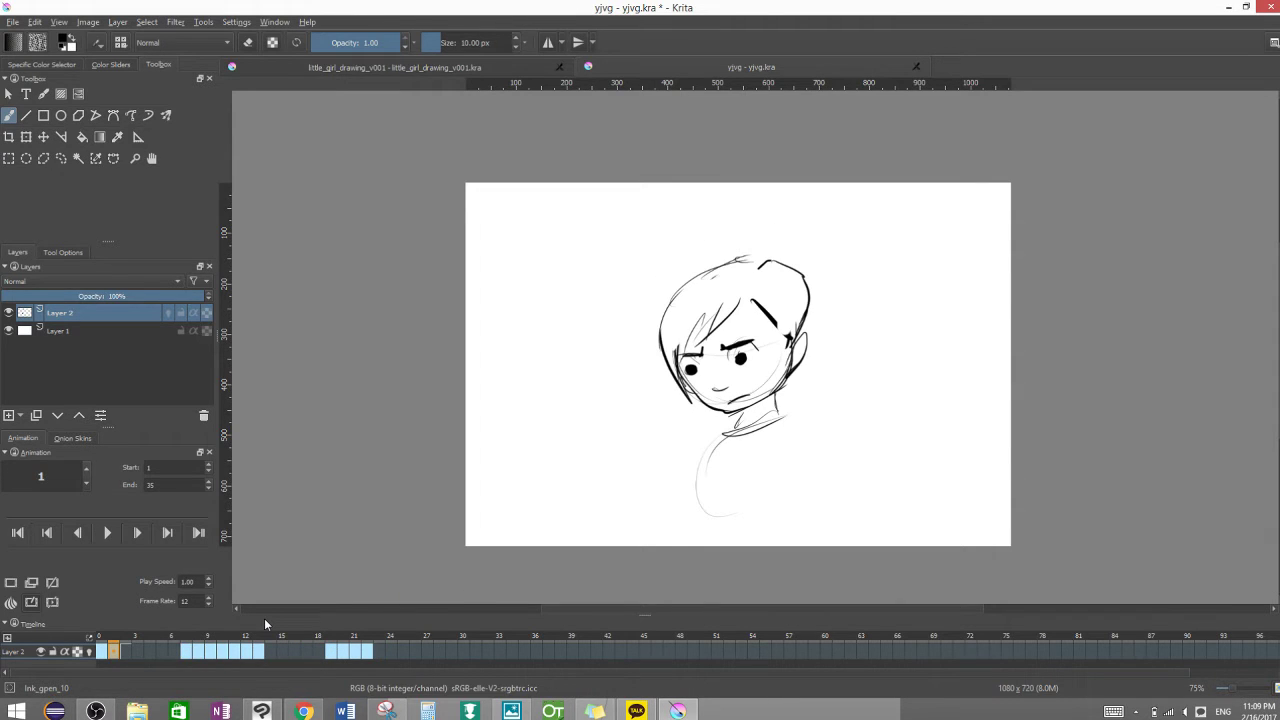
# - Start exporting the animation as an image sequence and choose Pictures > New folder (29) as its destination
pyautogui.click(13, 21)
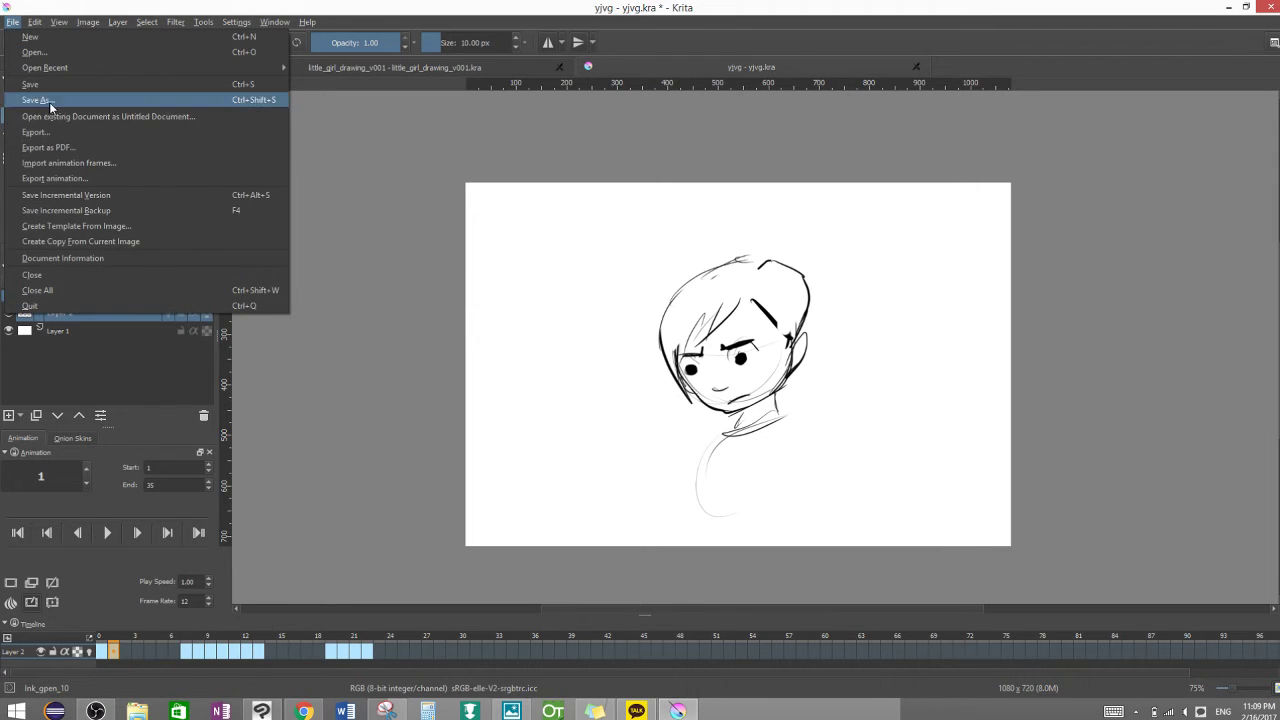
pyautogui.click(190, 178)
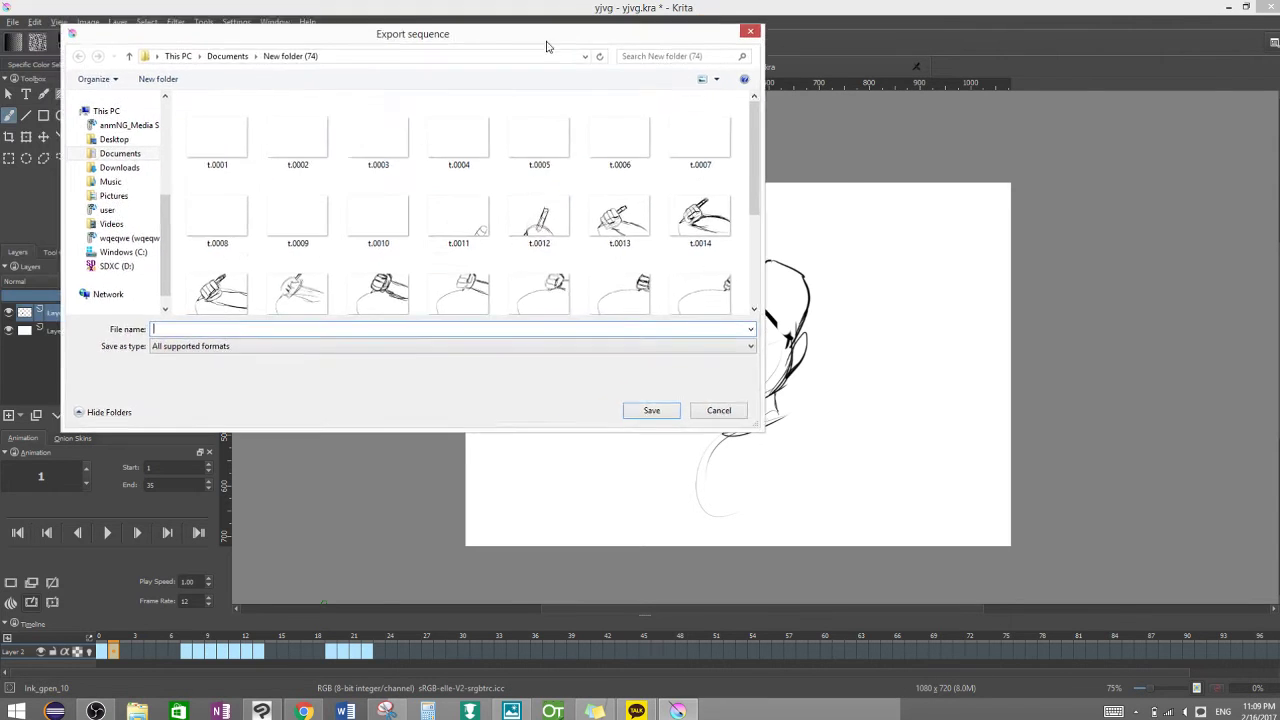
pyautogui.click(222, 289)
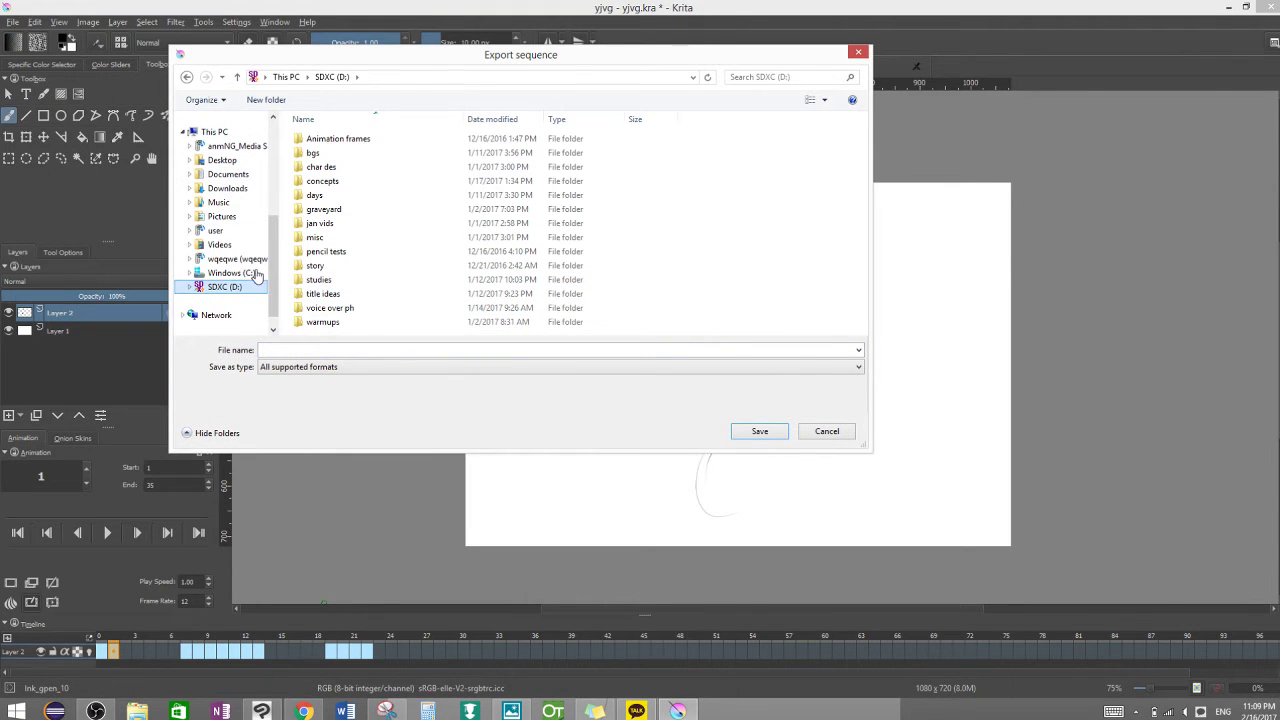
pyautogui.click(250, 218)
pyautogui.moveTo(863, 147); pyautogui.dragTo(869, 177)
pyautogui.click(487, 228)
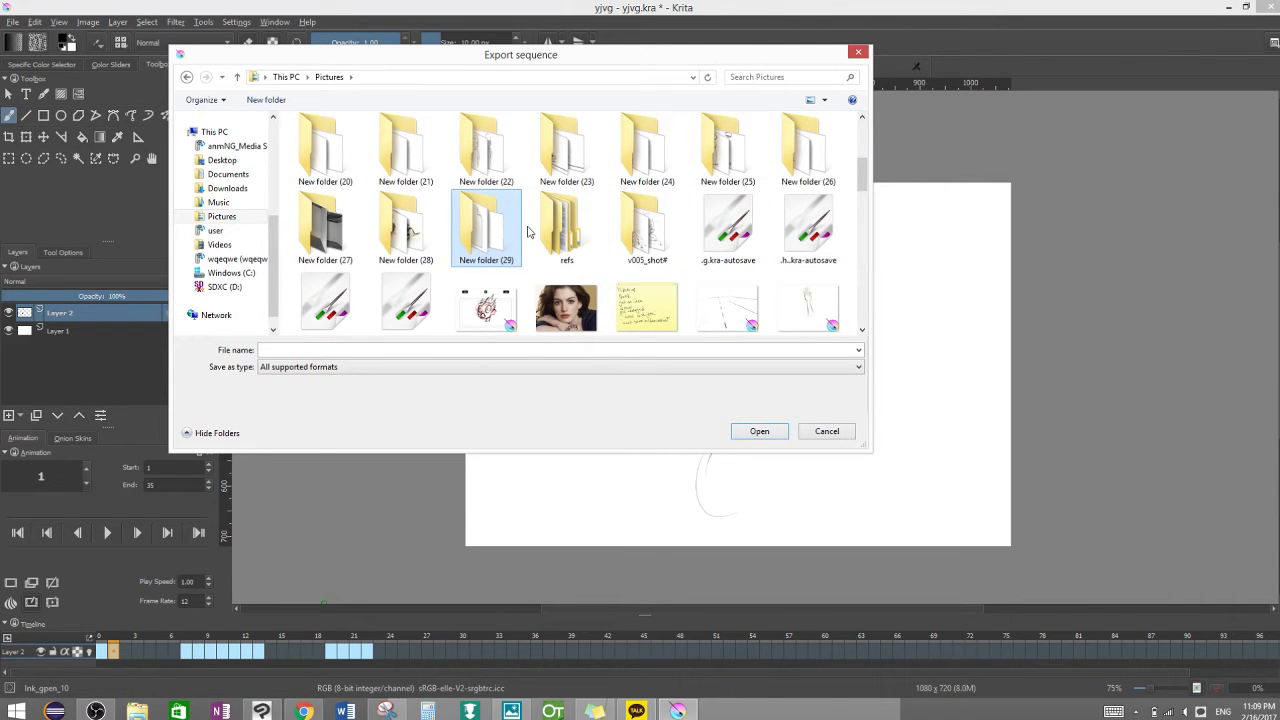
pyautogui.doubleClick(500, 224)
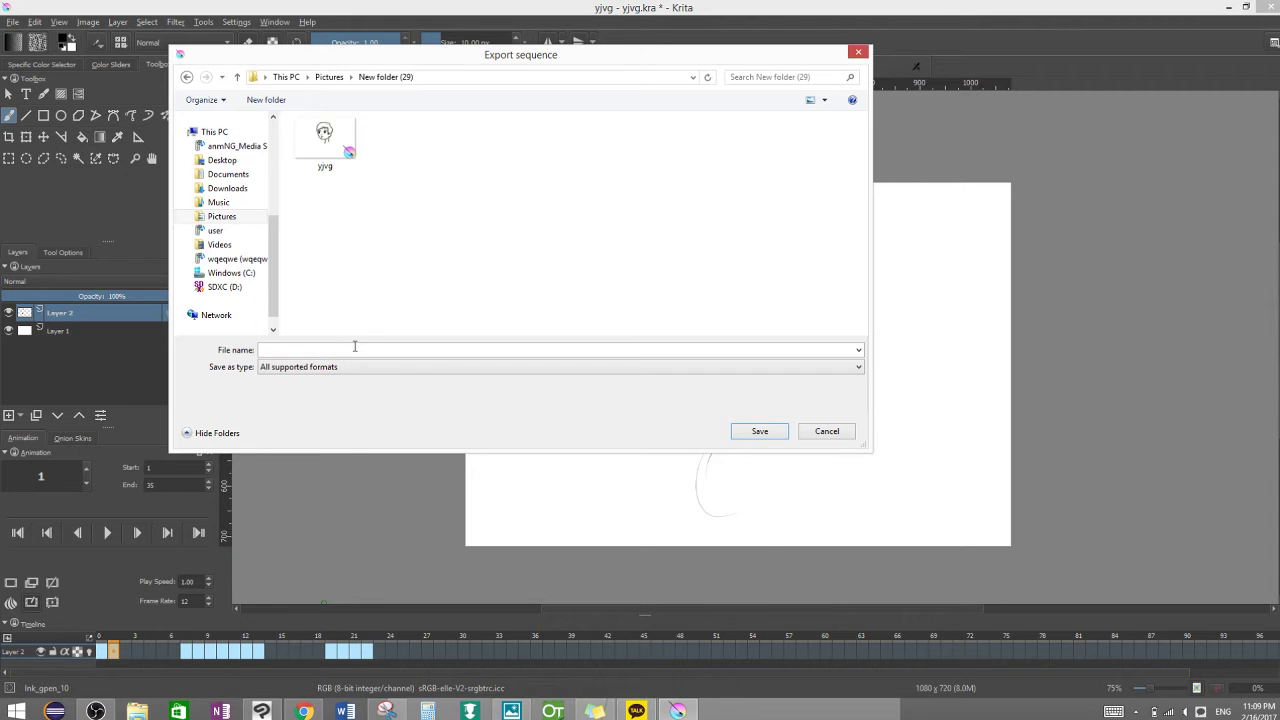
# - Name the exported sequence "t." and set its file type to JPEG image
pyautogui.click(434, 349)
pyautogui.click(1116, 706)
pyautogui.click(520, 482)
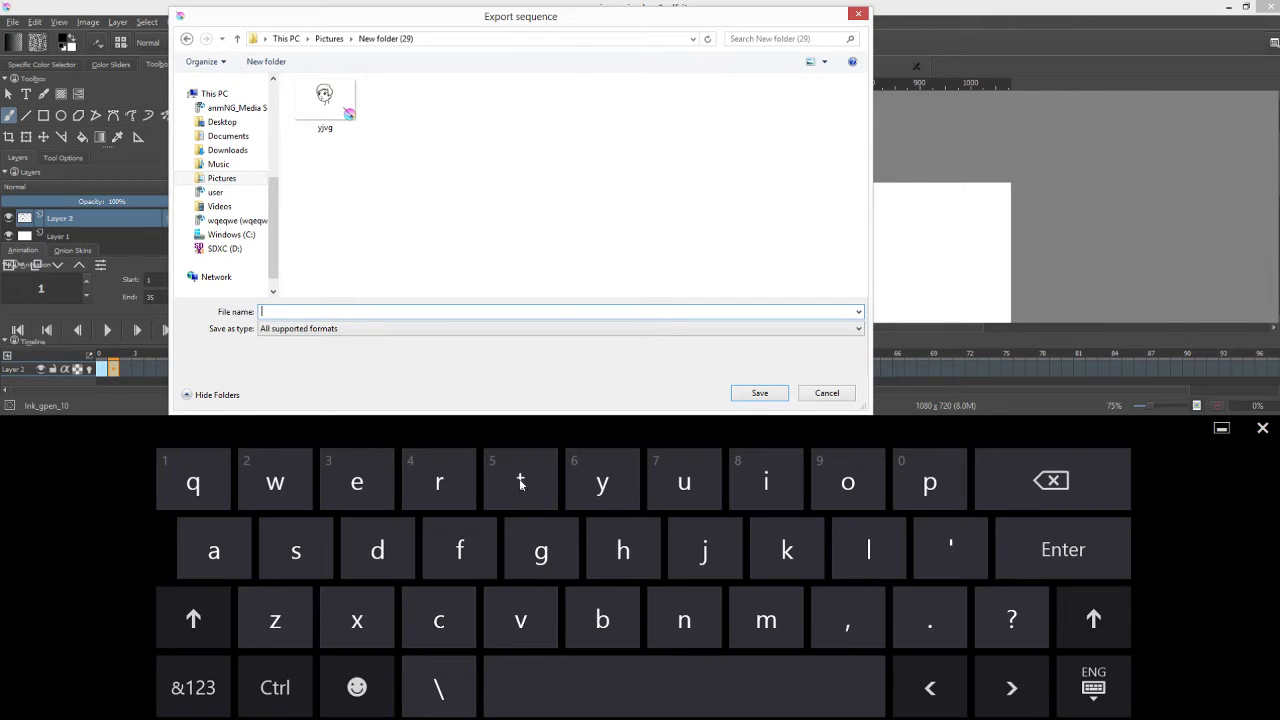
pyautogui.click(922, 617)
pyautogui.click(806, 330)
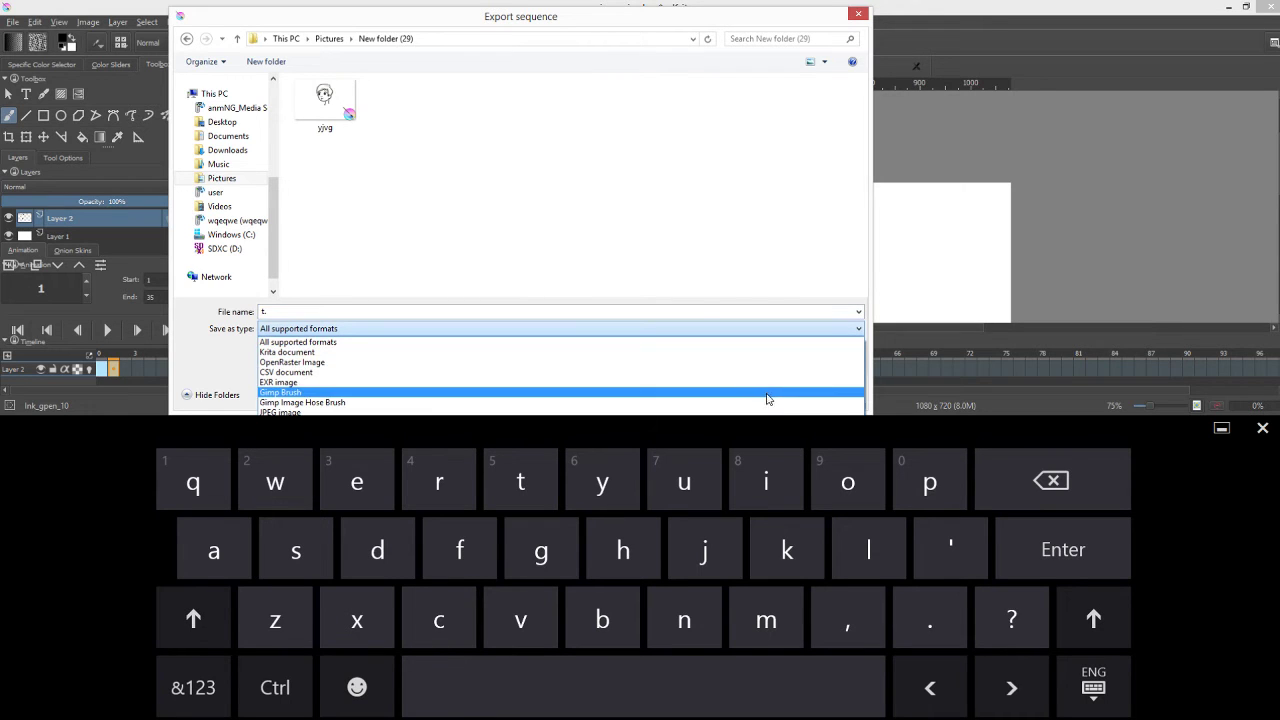
pyautogui.click(773, 410)
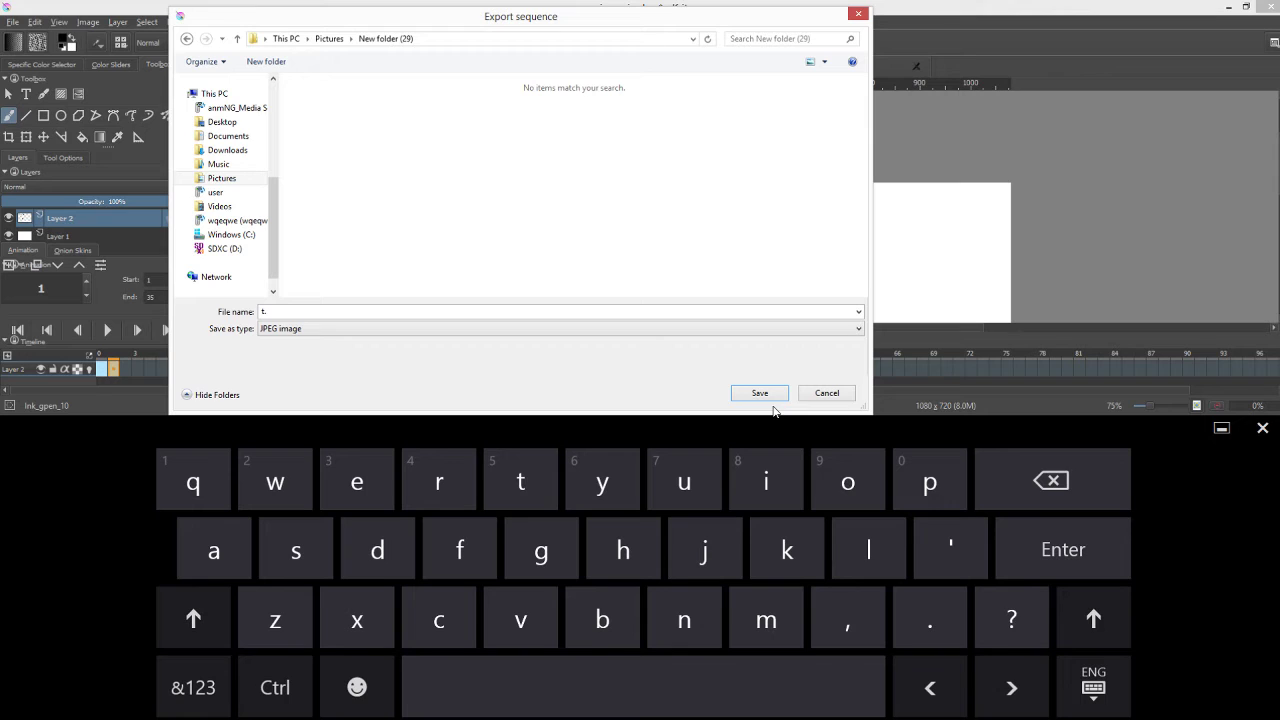
# - Try "anim" as the sequence's file name and restore the name to "t."
pyautogui.doubleClick(281, 310)
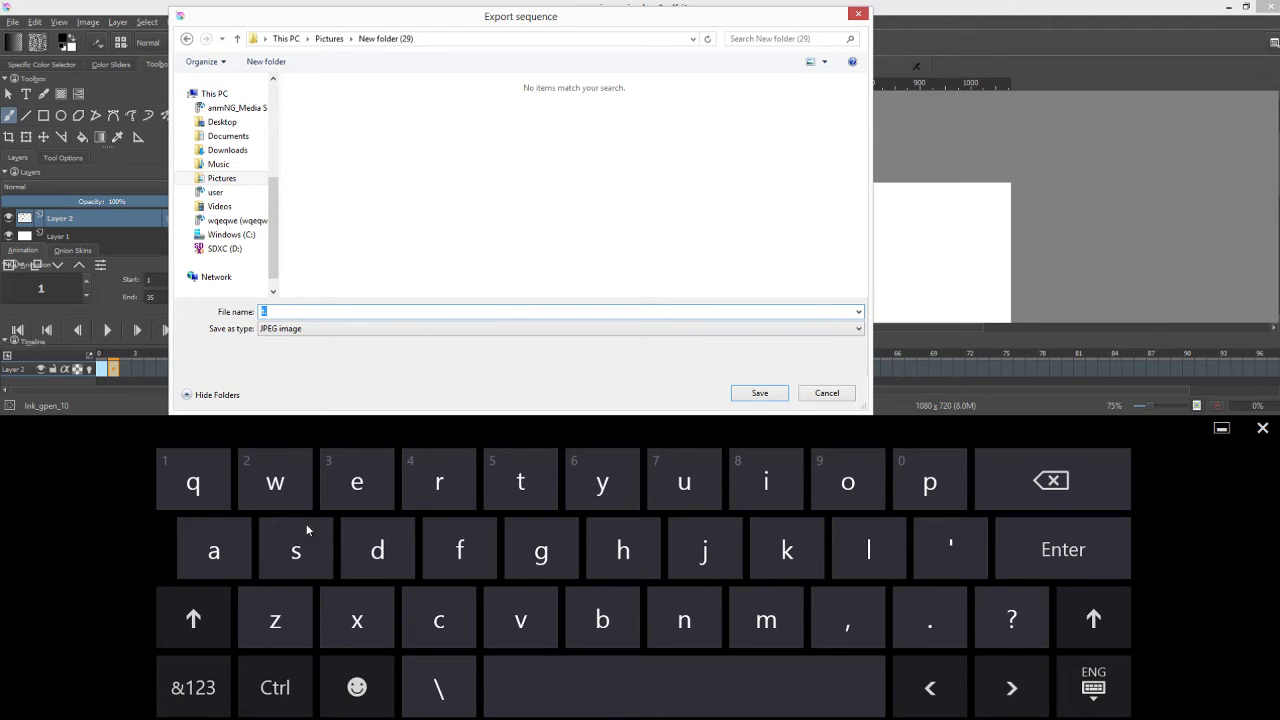
pyautogui.click(214, 550)
pyautogui.write('nim')
pyautogui.press('BackSpace')
pyautogui.press('BackSpace')
pyautogui.press('BackSpace')
pyautogui.press('BackSpace')
pyautogui.write('t.')
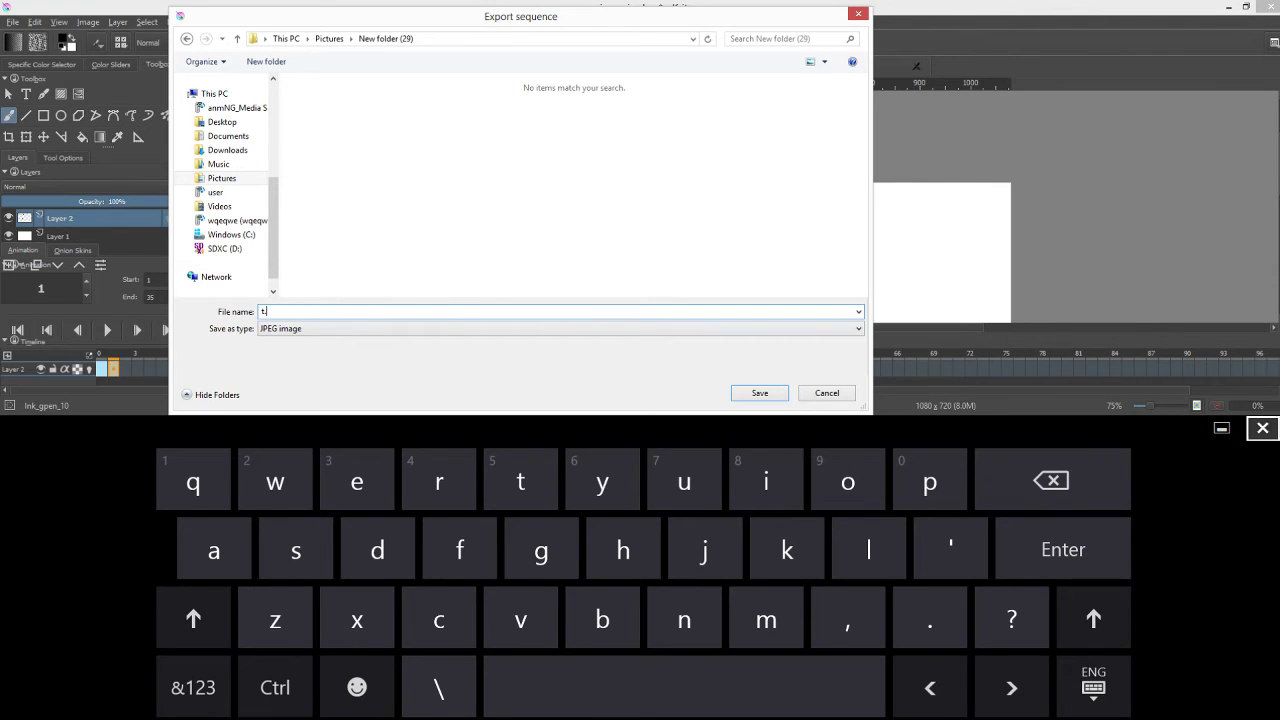
# - Try PNG image and All supported formats as the sequence's file type, and restore JPEG image
pyautogui.click(1262, 428)
pyautogui.click(826, 328)
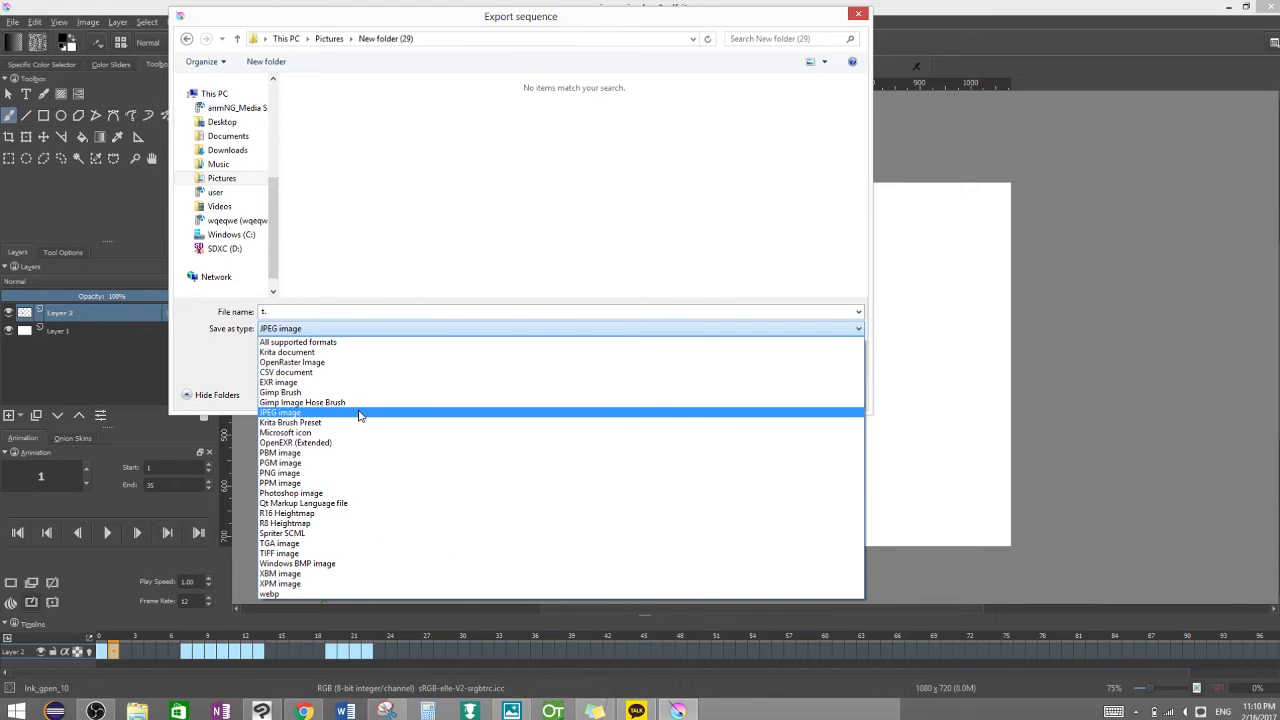
pyautogui.click(359, 473)
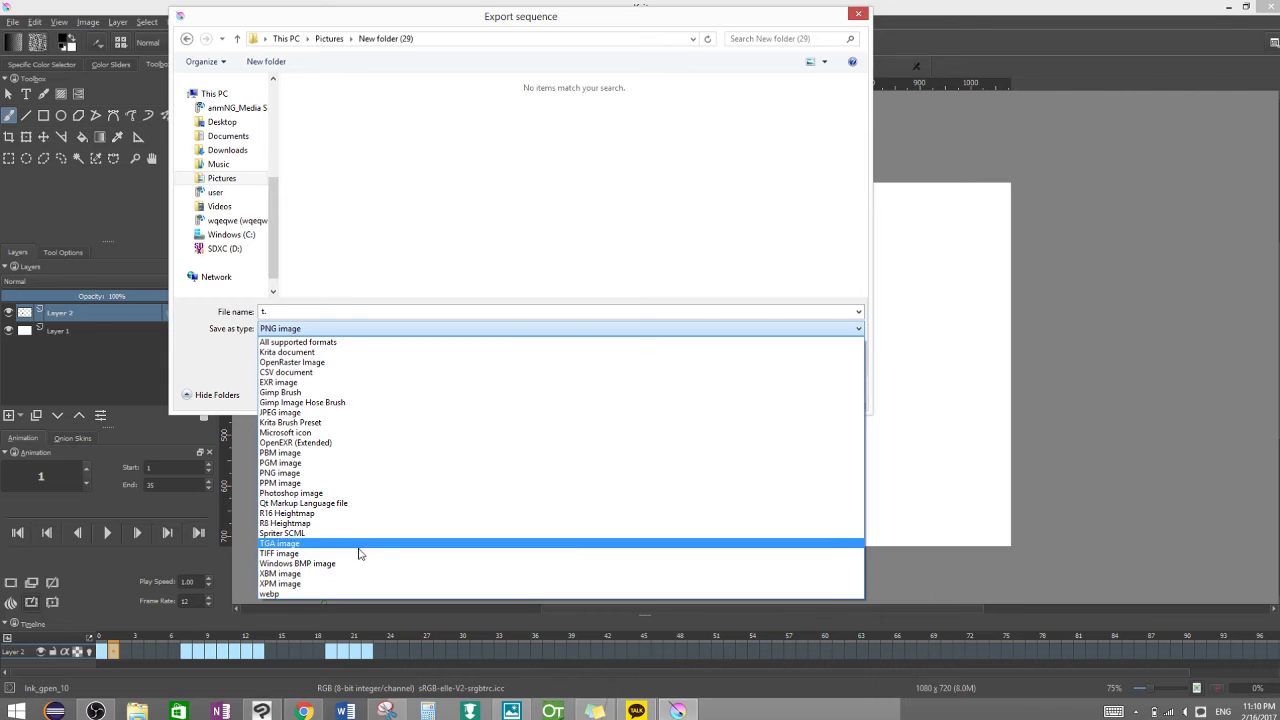
pyautogui.click(343, 412)
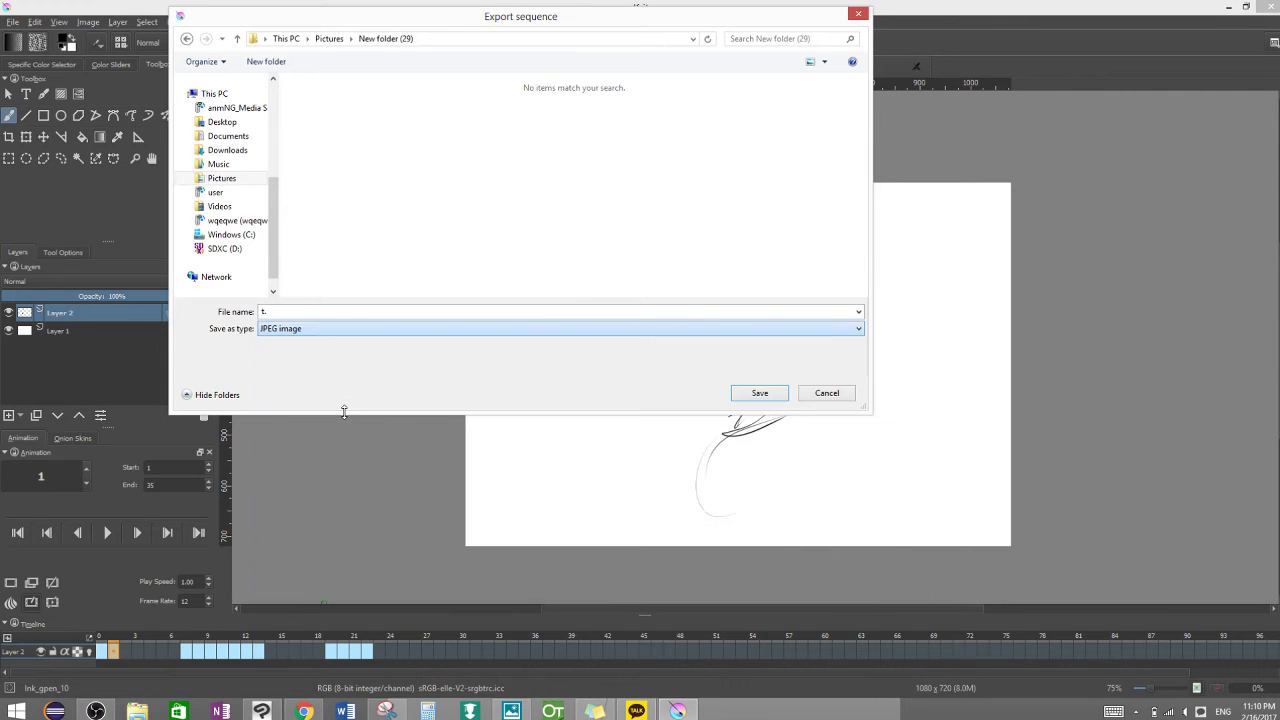
pyautogui.click(354, 330)
pyautogui.click(376, 344)
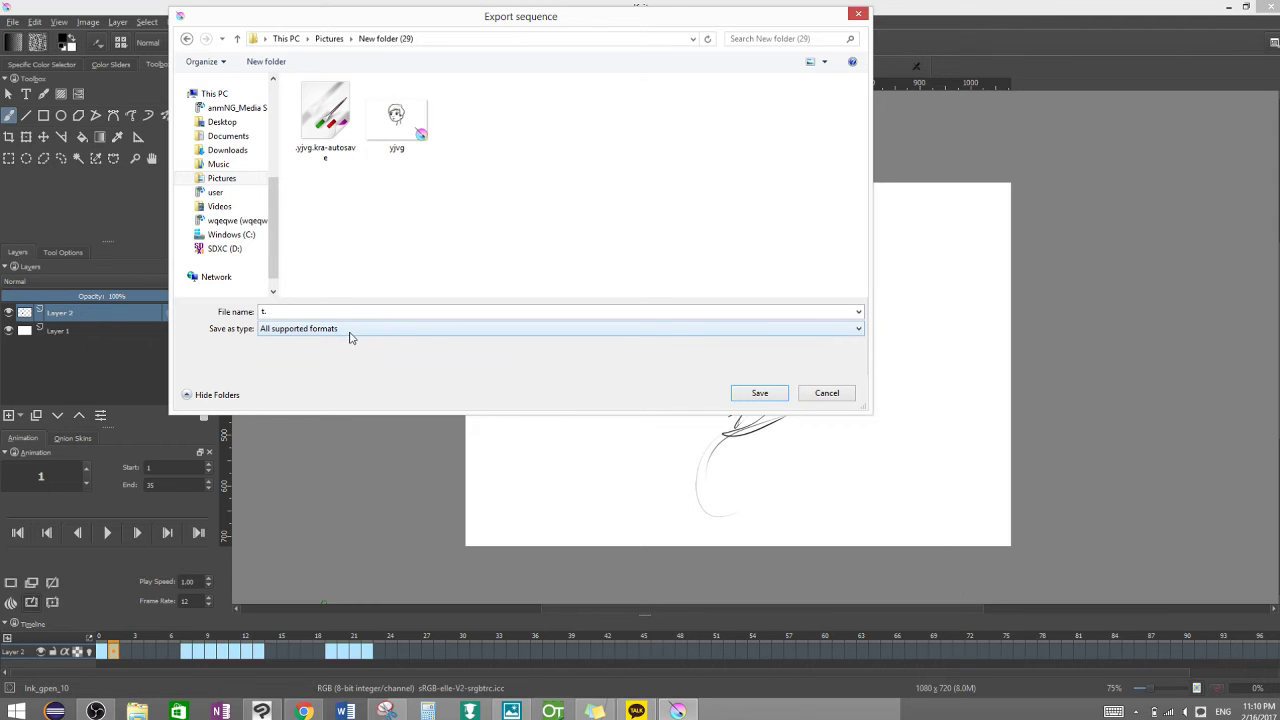
pyautogui.click(356, 334)
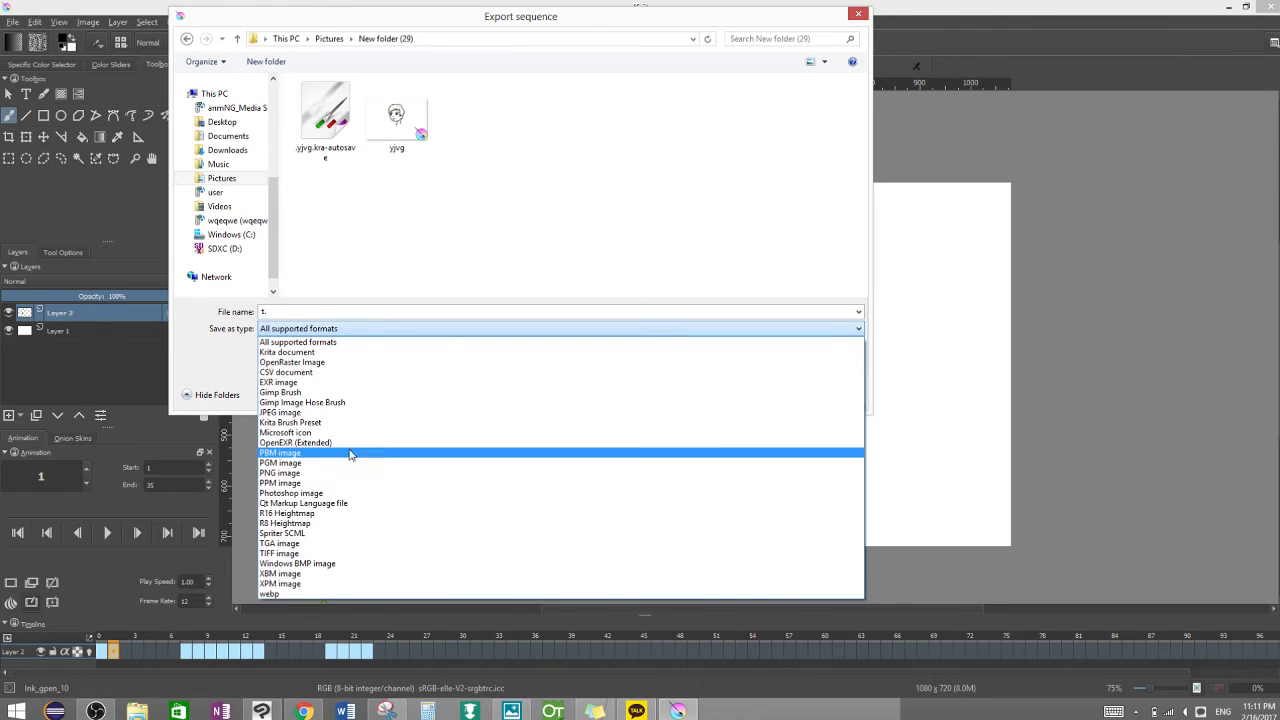
pyautogui.click(347, 412)
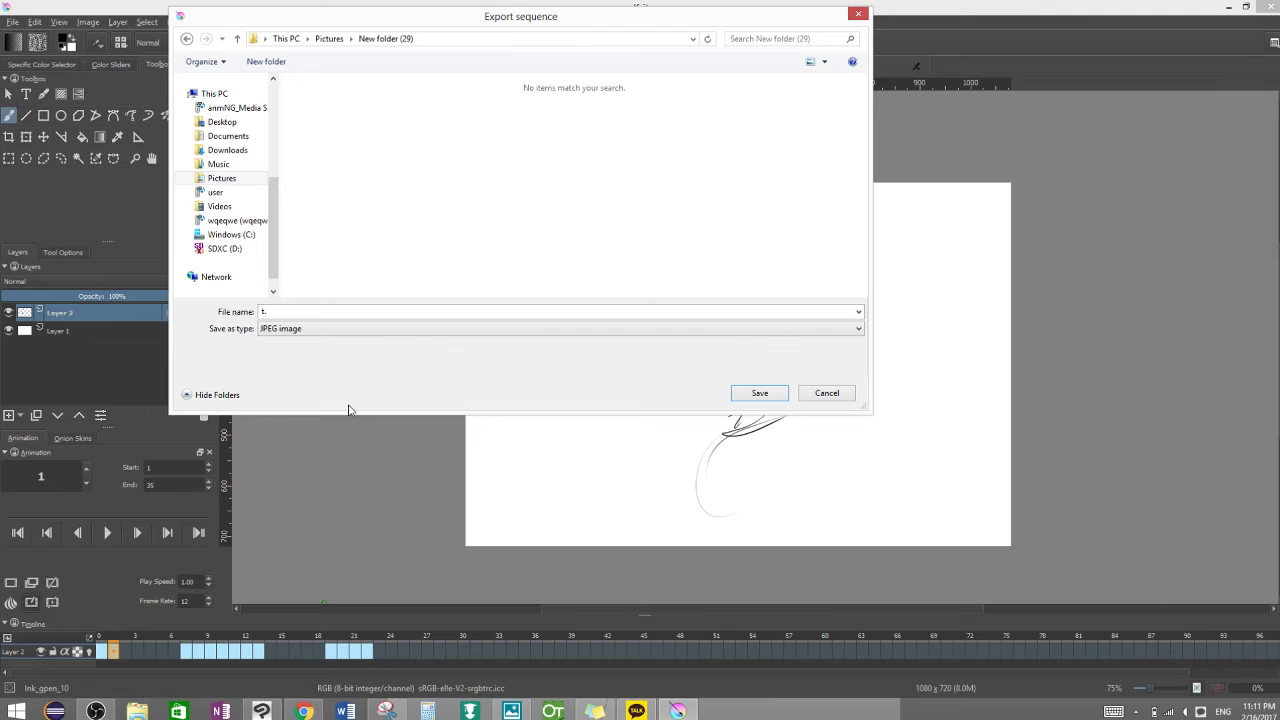
# - Export the sequence and open Pictures > New folder (29) in File Explorer
pyautogui.click(762, 394)
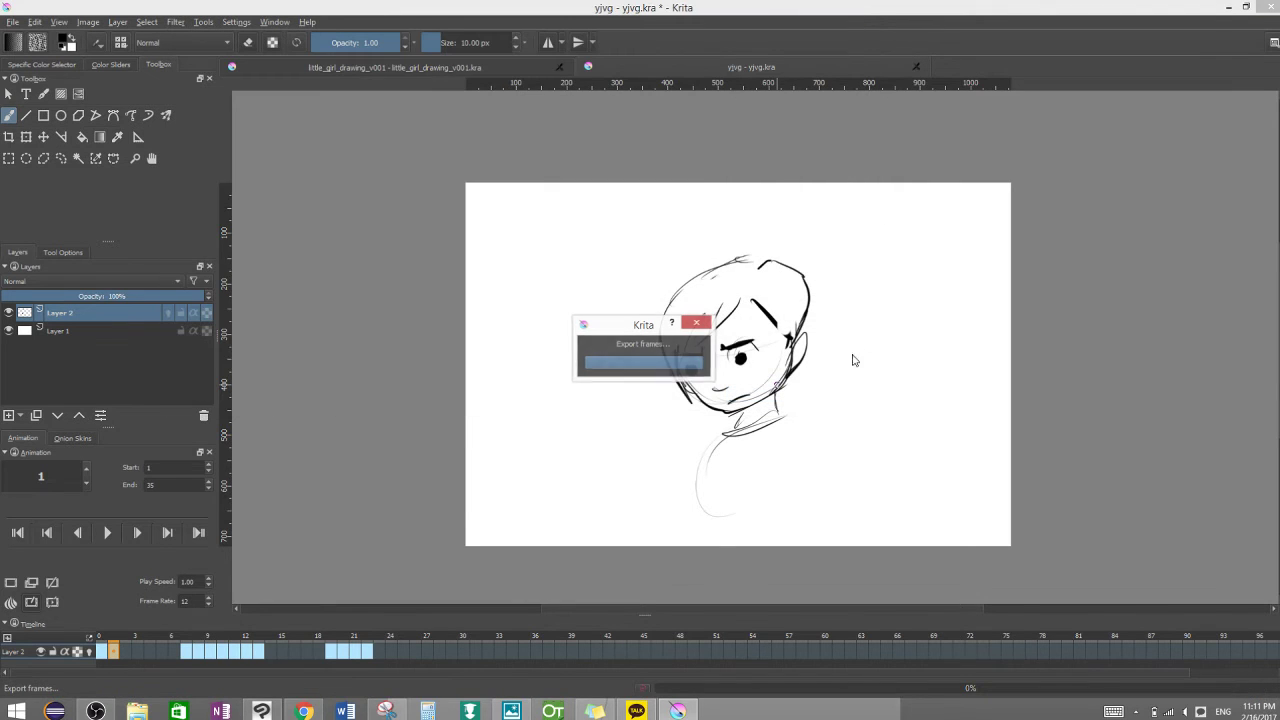
pyautogui.click(140, 711)
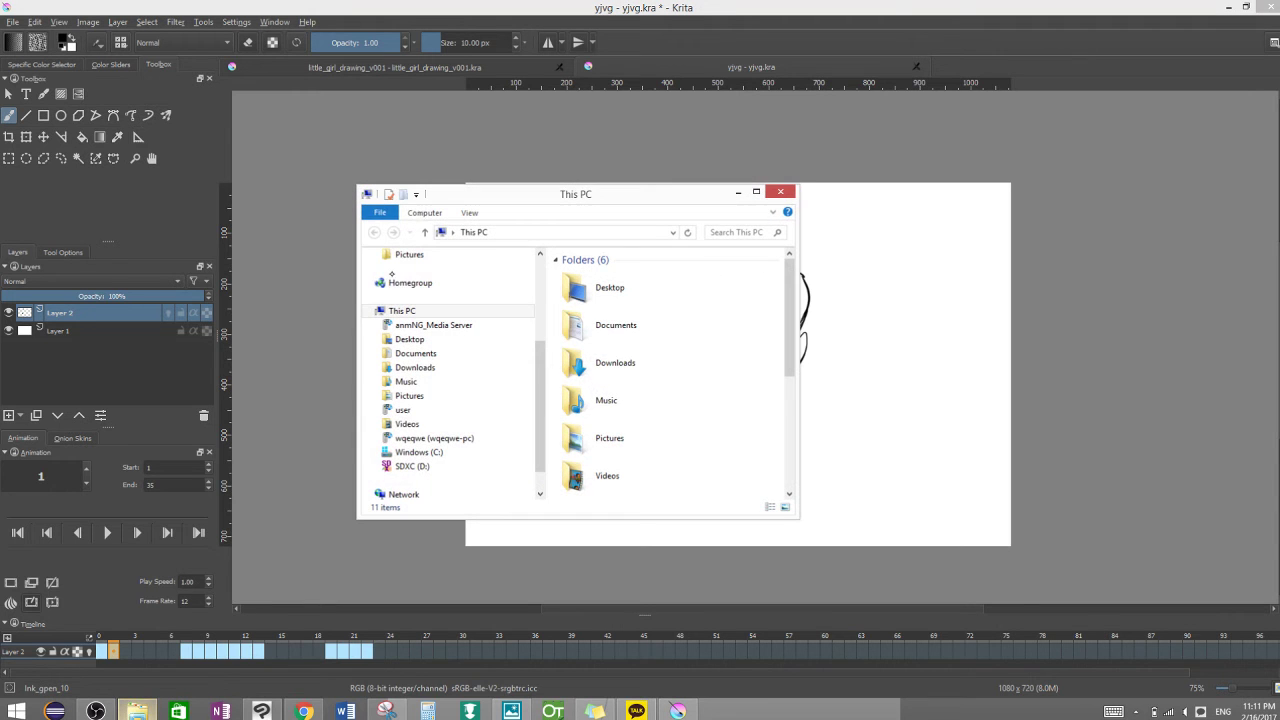
pyautogui.click(435, 396)
pyautogui.moveTo(790, 265); pyautogui.dragTo(790, 298)
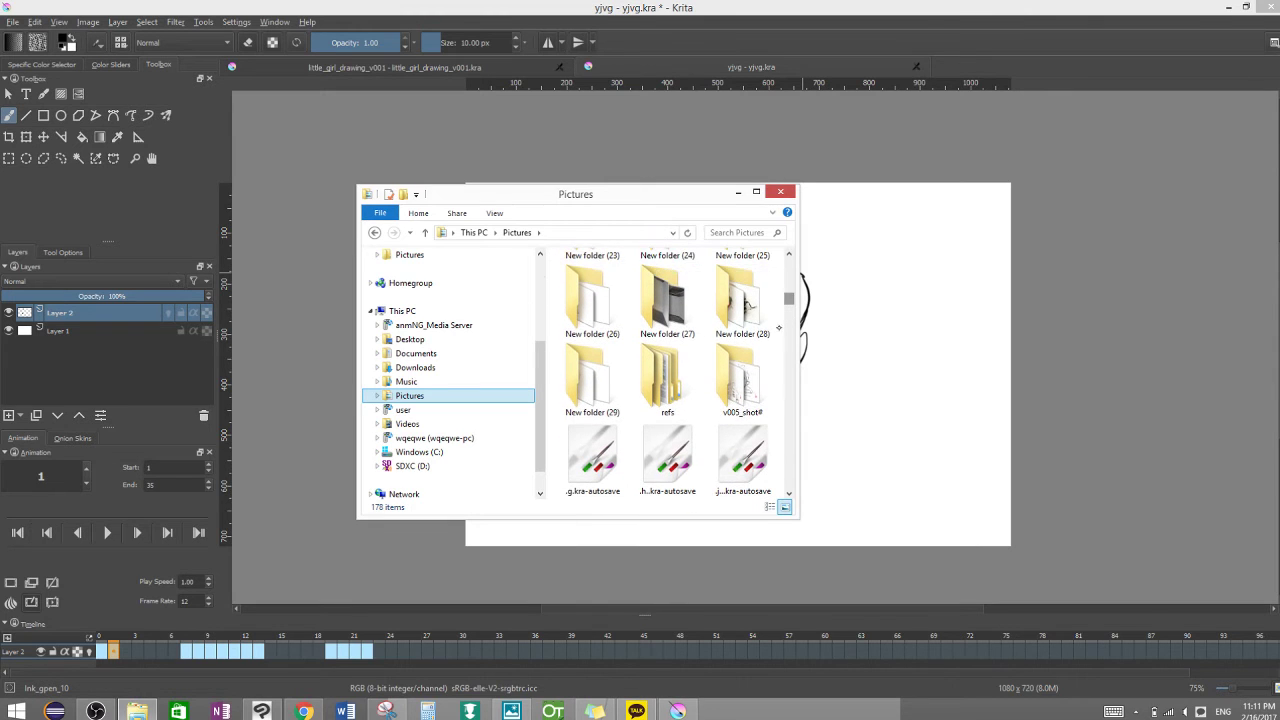
pyautogui.doubleClick(598, 384)
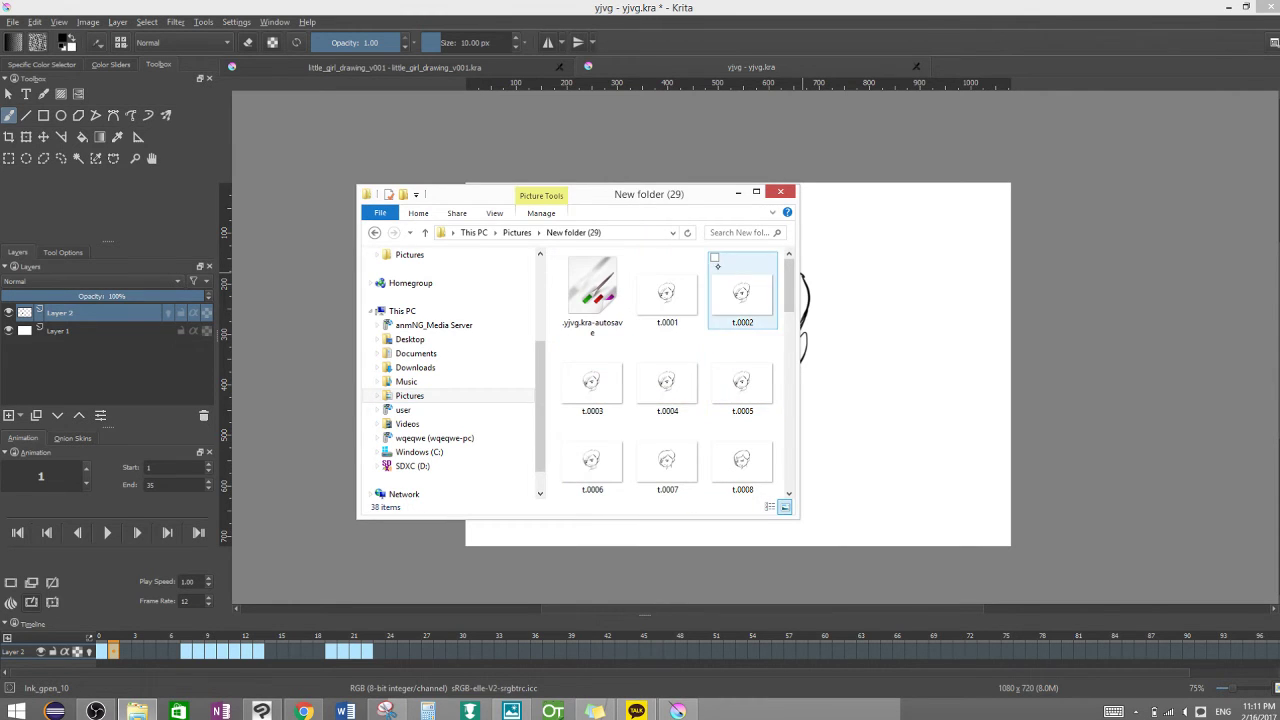
# - Look through the exported frames t.0001 to t.0035 in New folder (29)
pyautogui.scroll(-1, 660, 320)
pyautogui.scroll(1, 660, 325)
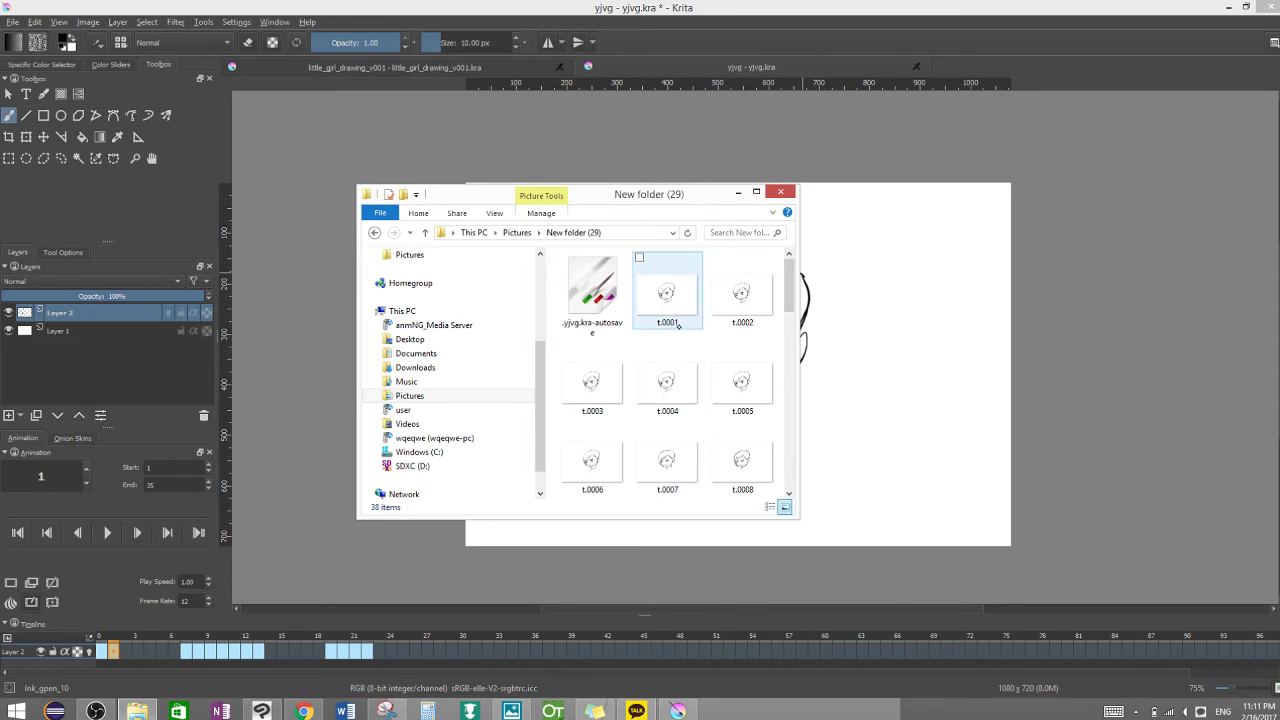
pyautogui.scroll(-10, 678, 323)
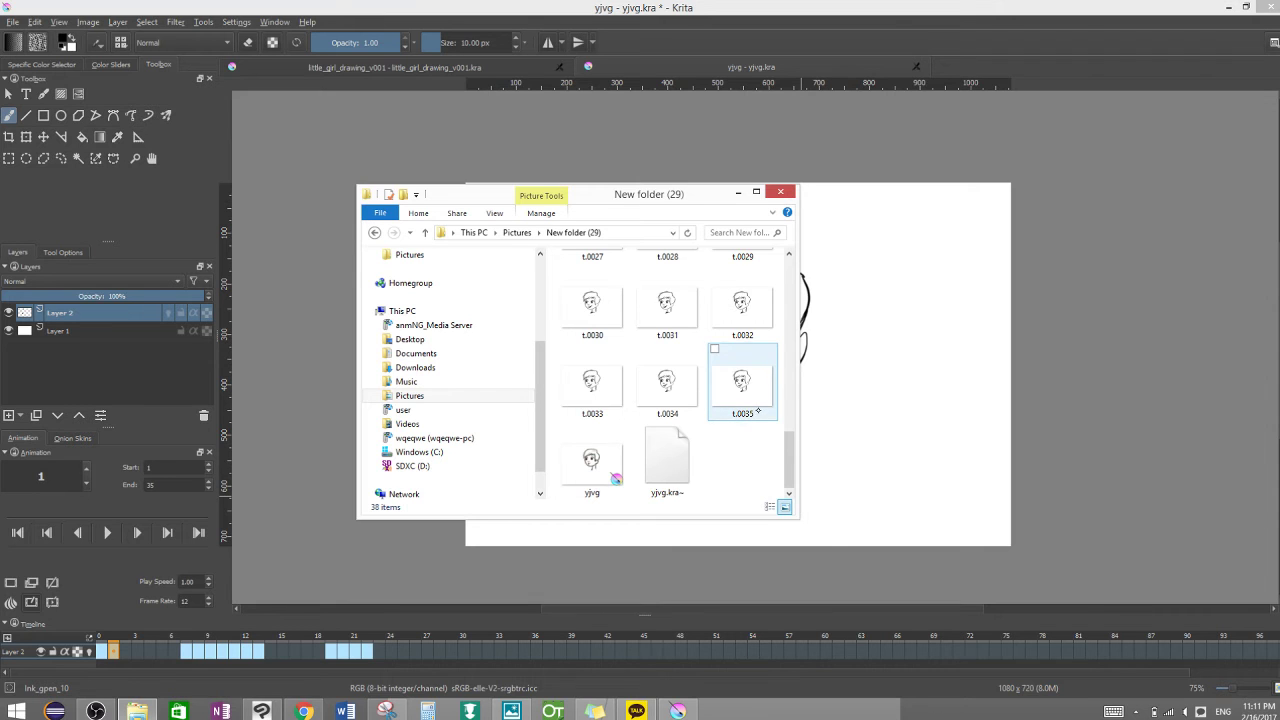
pyautogui.moveTo(789, 456); pyautogui.dragTo(796, 216)
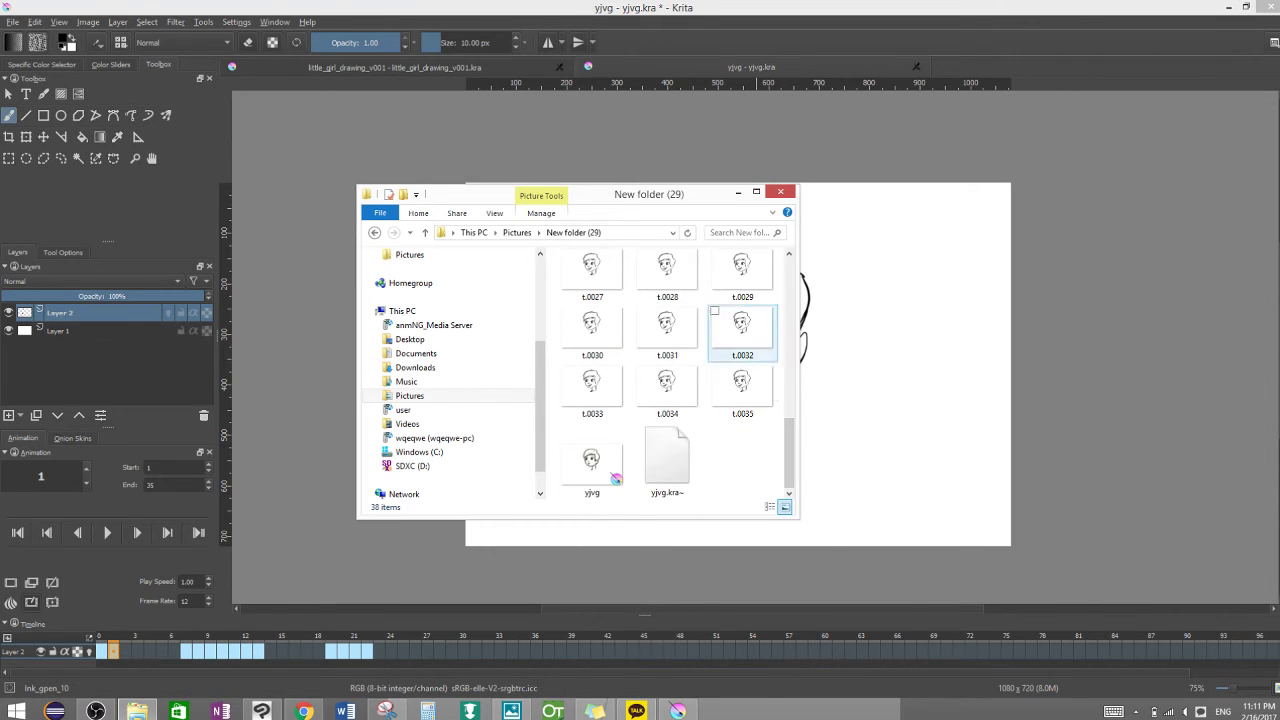
pyautogui.scroll(10, 742, 330)
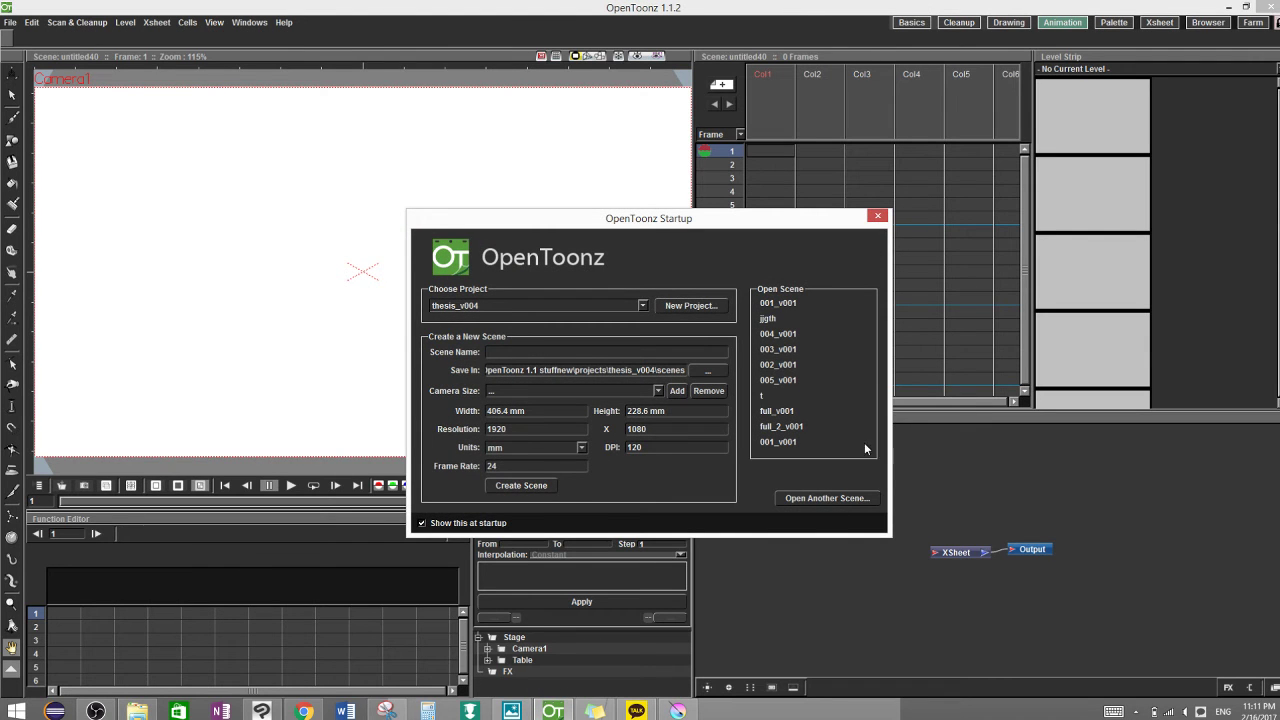
# - Switch to OpenToonz, dismiss the startup window, and start loading a level at frame 1 of the xsheet's first column
pyautogui.click(877, 215)
pyautogui.click(770, 151)
pyautogui.rightClick(768, 155)
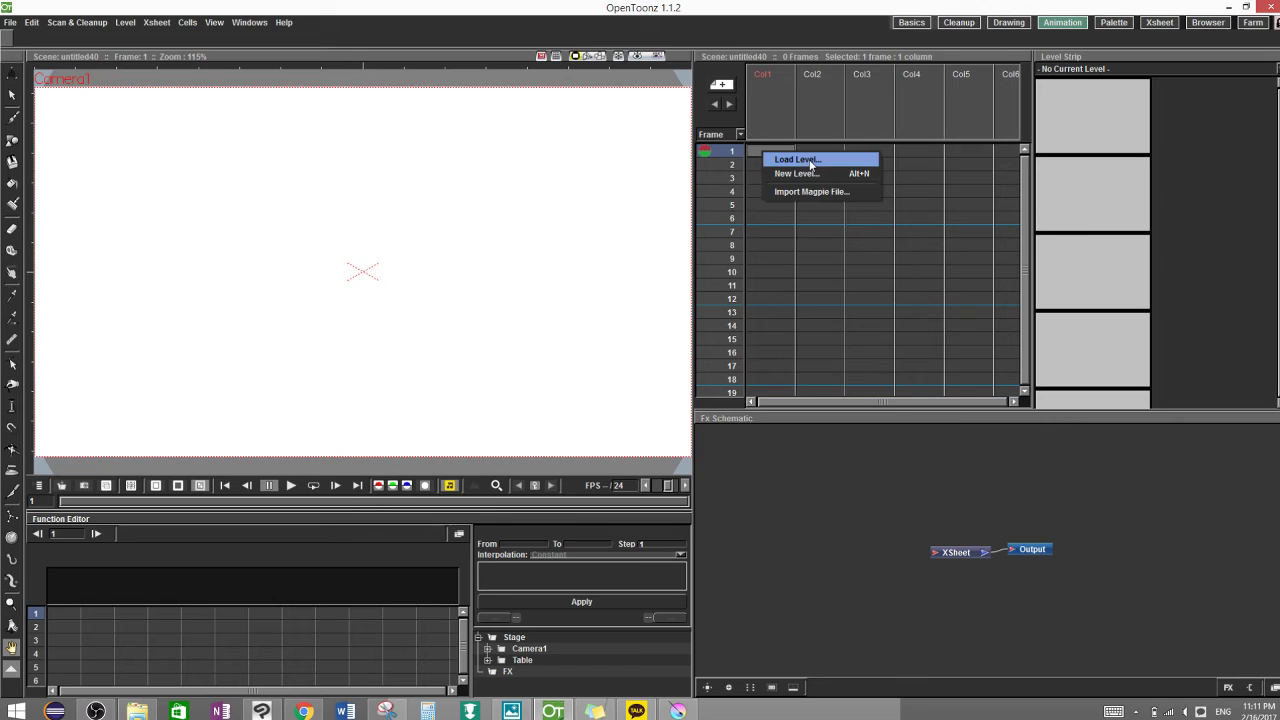
pyautogui.click(792, 159)
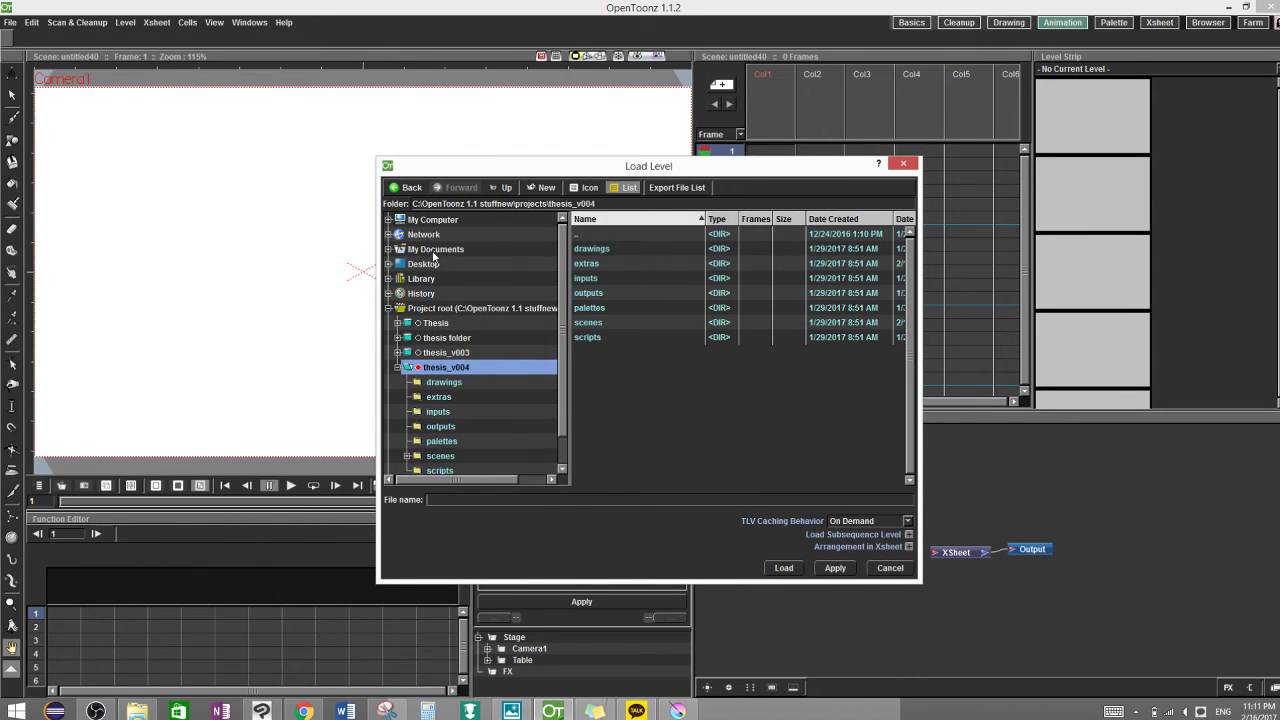
# - Browse the level loader to the account's personal folder under C:\Users
pyautogui.click(436, 250)
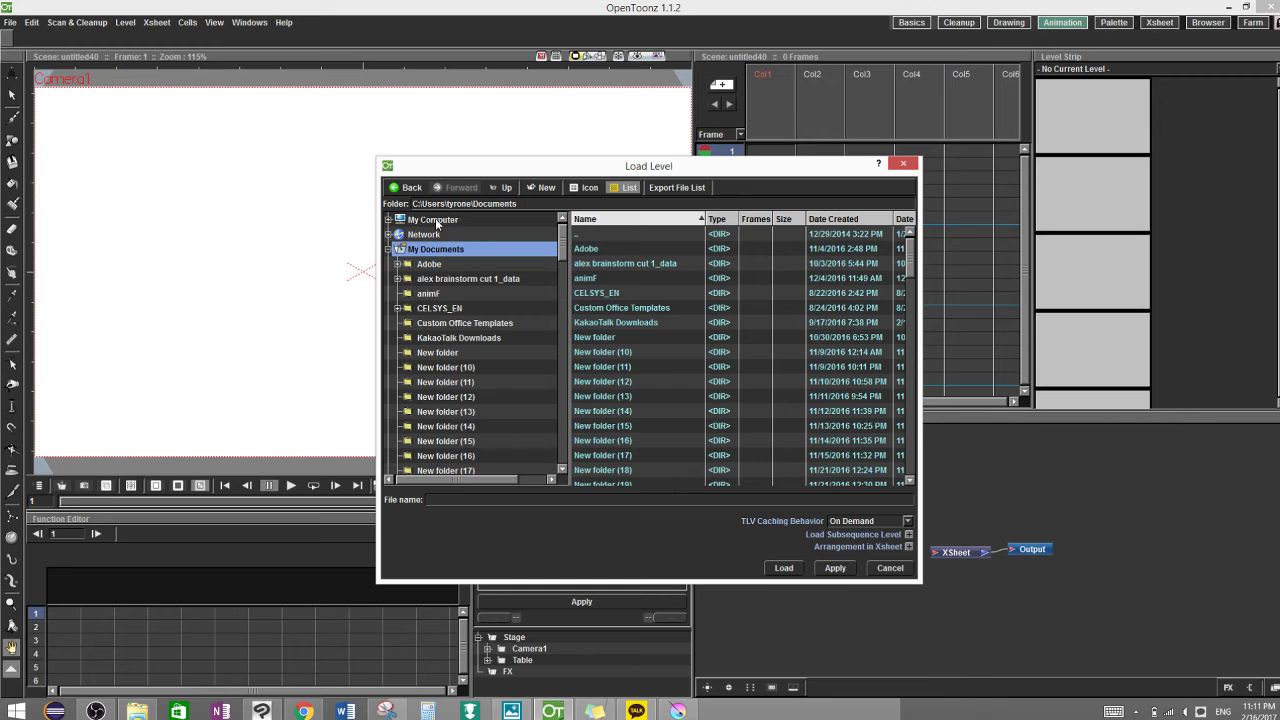
pyautogui.click(395, 222)
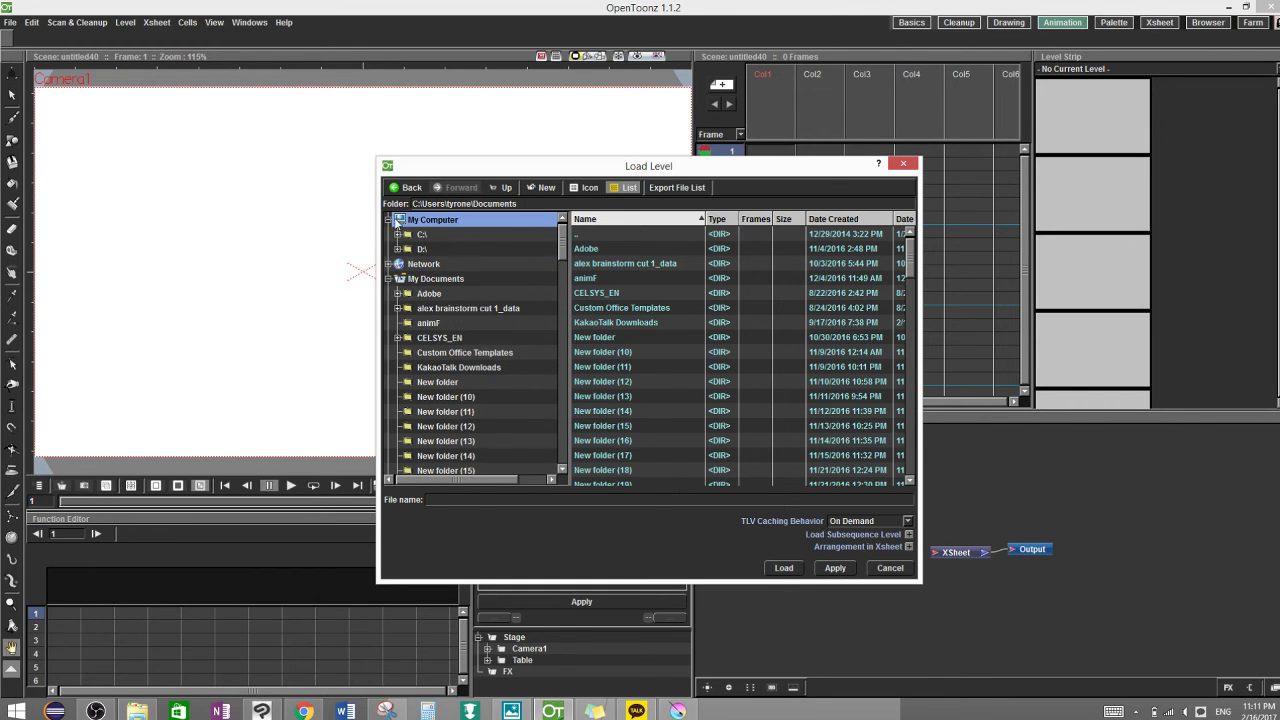
pyautogui.click(424, 235)
pyautogui.moveTo(561, 246); pyautogui.dragTo(563, 287)
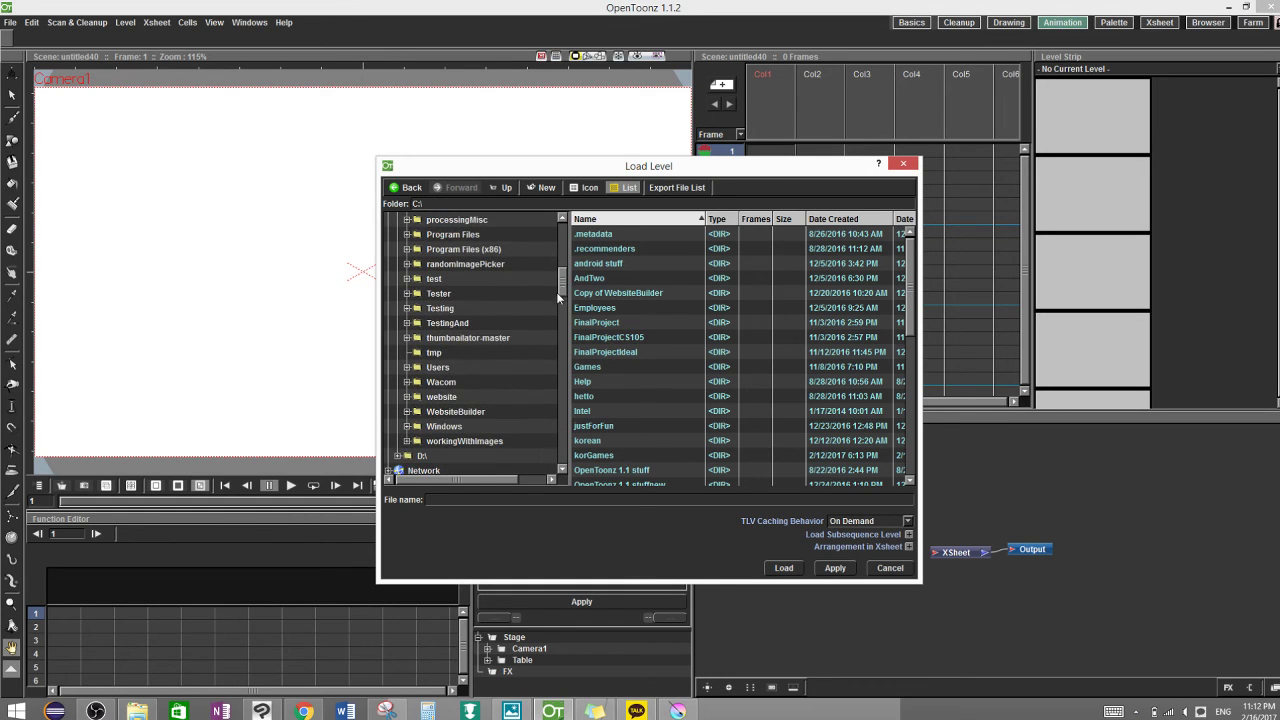
pyautogui.click(438, 368)
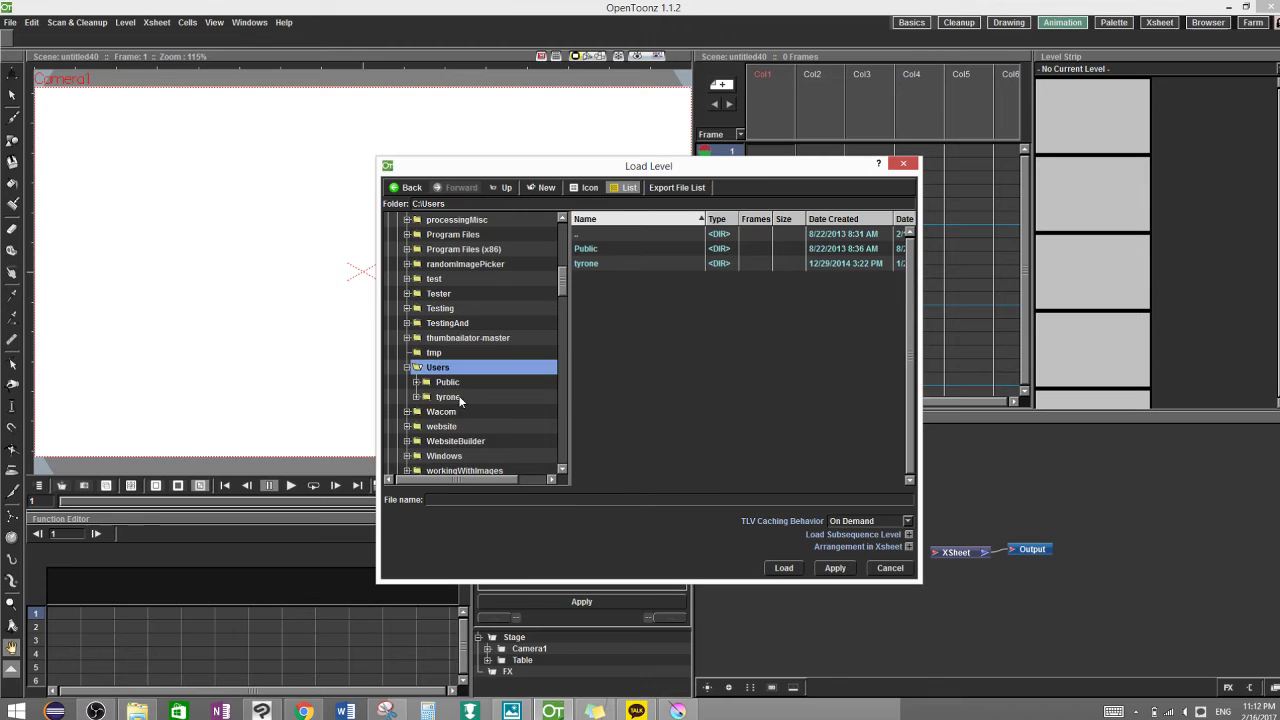
pyautogui.click(455, 397)
# - Open Pictures > New folder (29) and load the t..jpeg sequence into the xsheet
pyautogui.moveTo(563, 280); pyautogui.dragTo(561, 328)
pyautogui.click(462, 353)
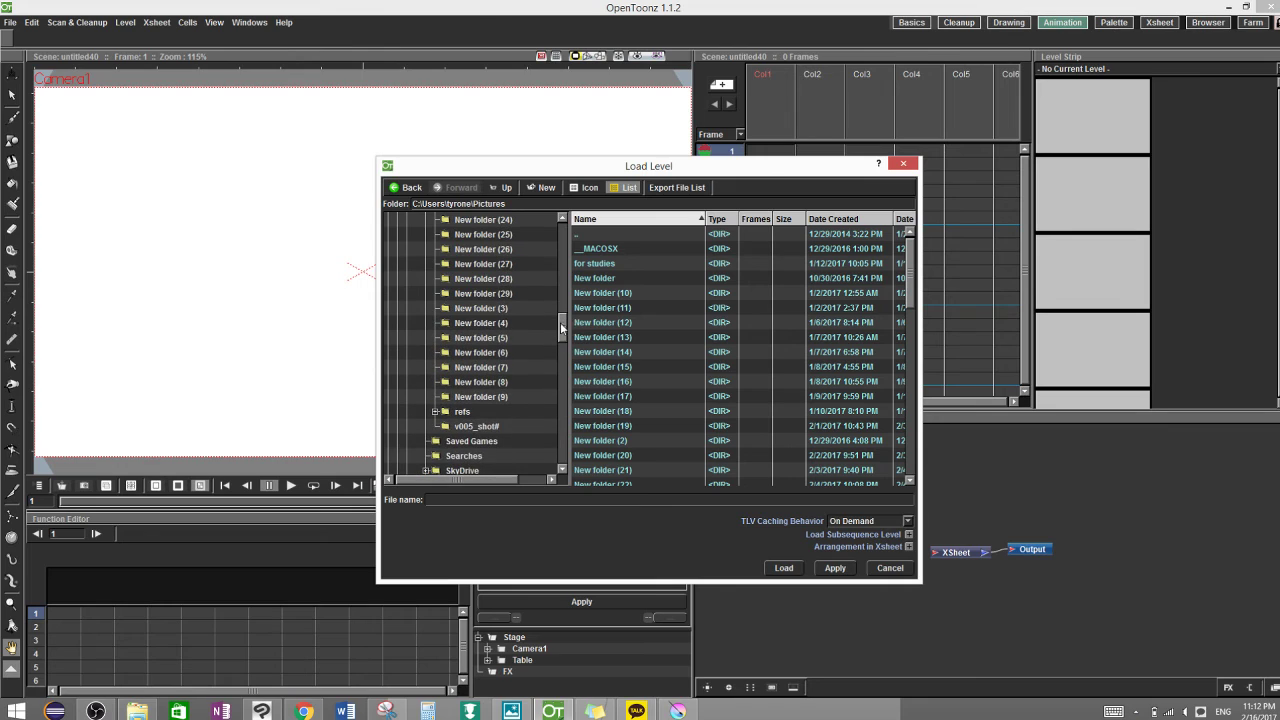
pyautogui.click(495, 293)
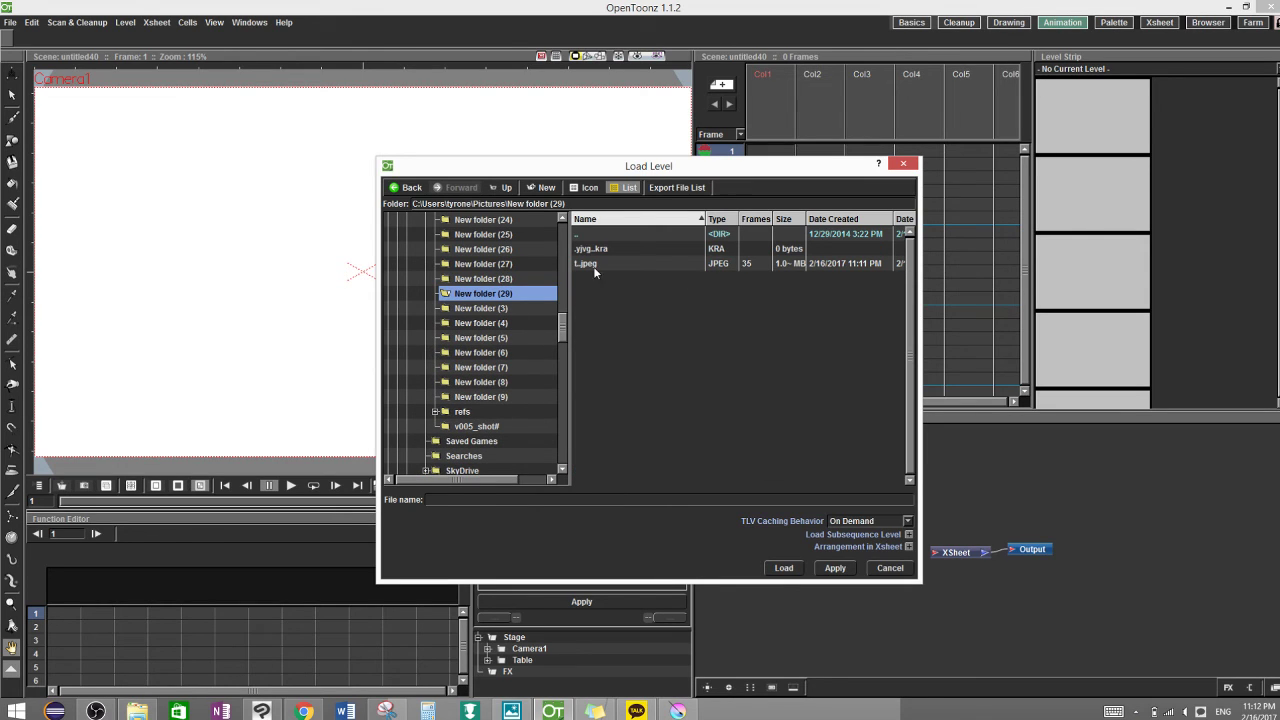
pyautogui.click(749, 263)
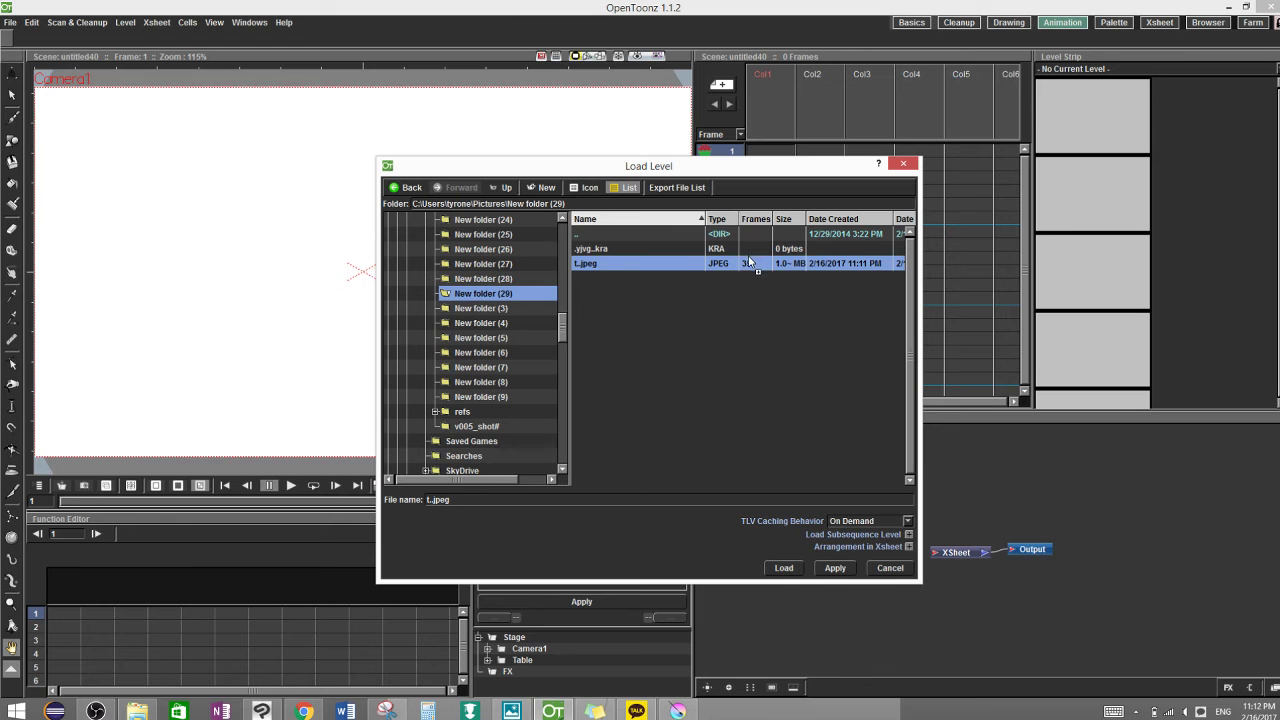
pyautogui.click(783, 568)
# - Check the loaded drawings in Col1 at several frames, including 10, 26 and 11
pyautogui.click(766, 182)
pyautogui.click(772, 272)
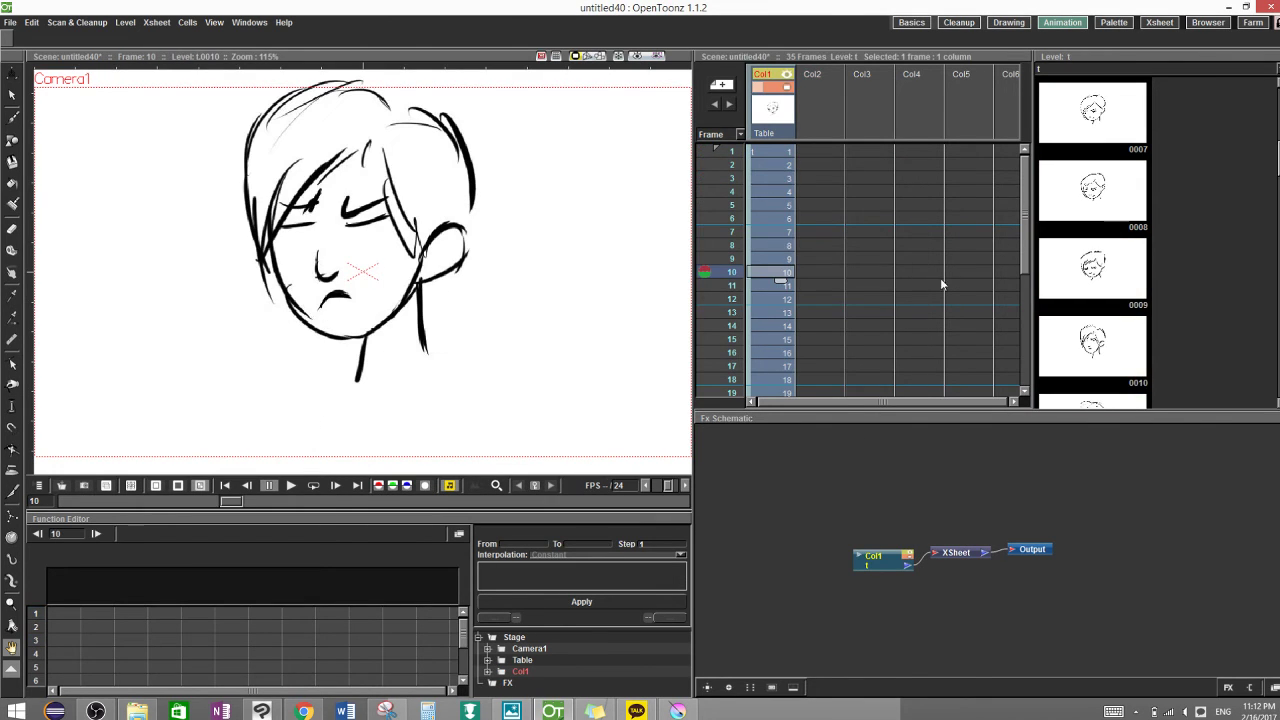
pyautogui.moveTo(1024, 189); pyautogui.dragTo(1030, 254)
pyautogui.moveTo(771, 298); pyautogui.dragTo(772, 331)
pyautogui.click(778, 362)
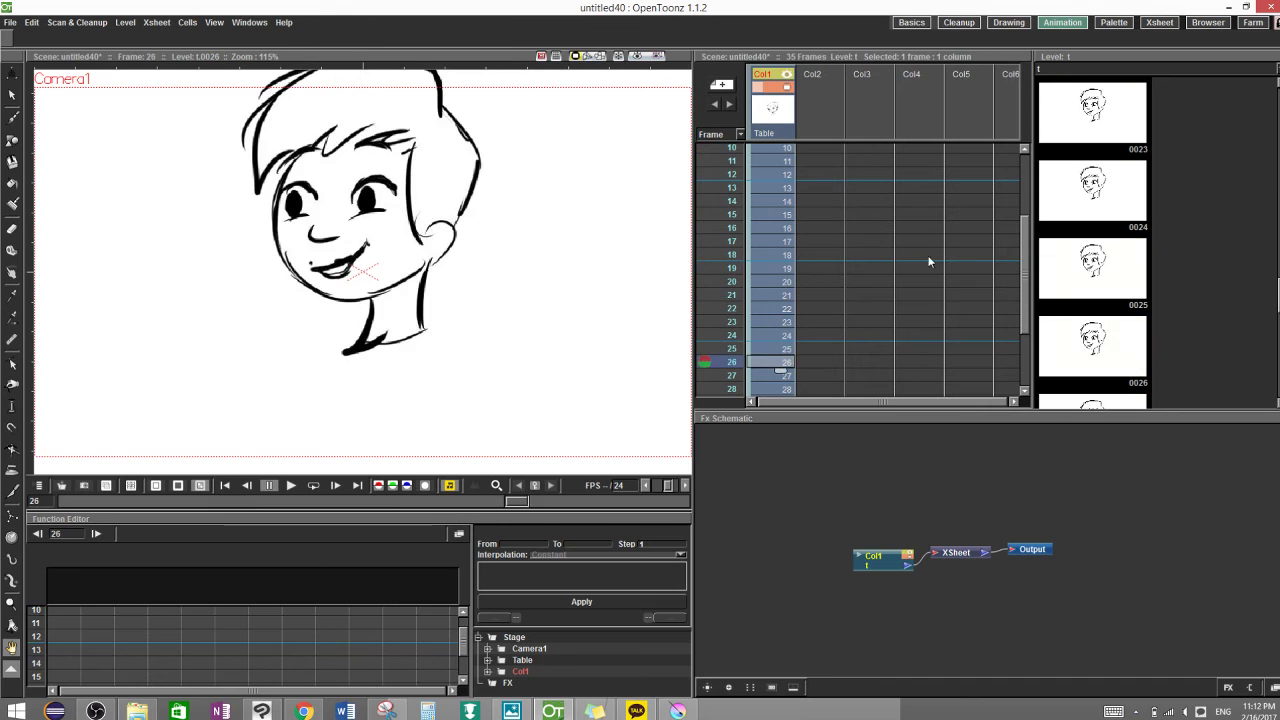
pyautogui.click(776, 214)
pyautogui.click(777, 163)
pyautogui.moveTo(1025, 270); pyautogui.dragTo(1027, 160)
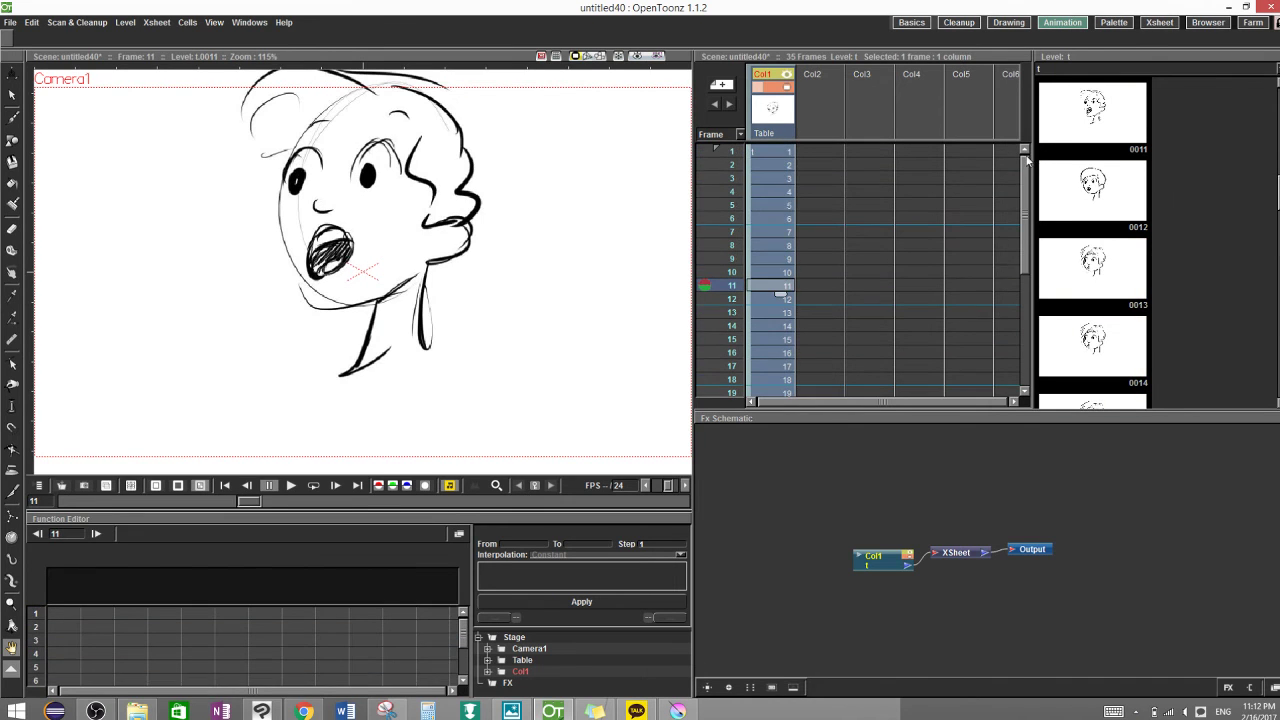
# - Select all frames of the loaded level in Col1 and delete them
pyautogui.click(751, 208)
pyautogui.rightClick(779, 191)
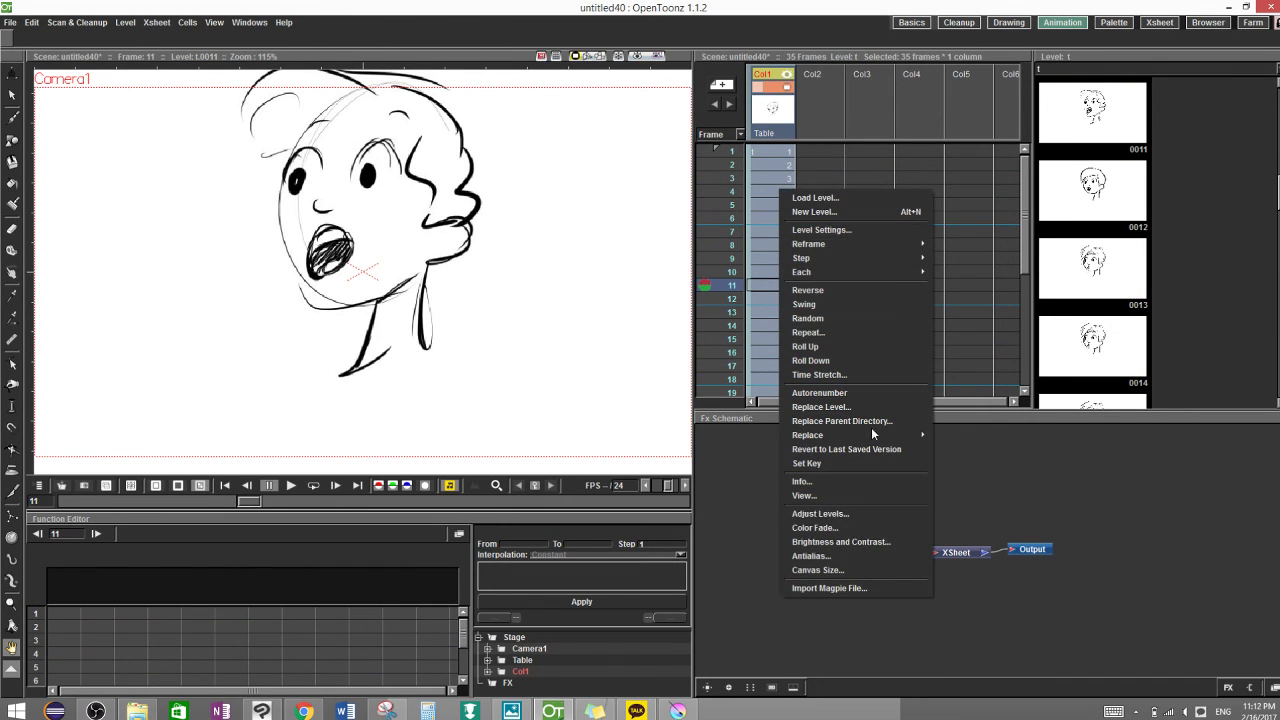
pyautogui.click(34, 22)
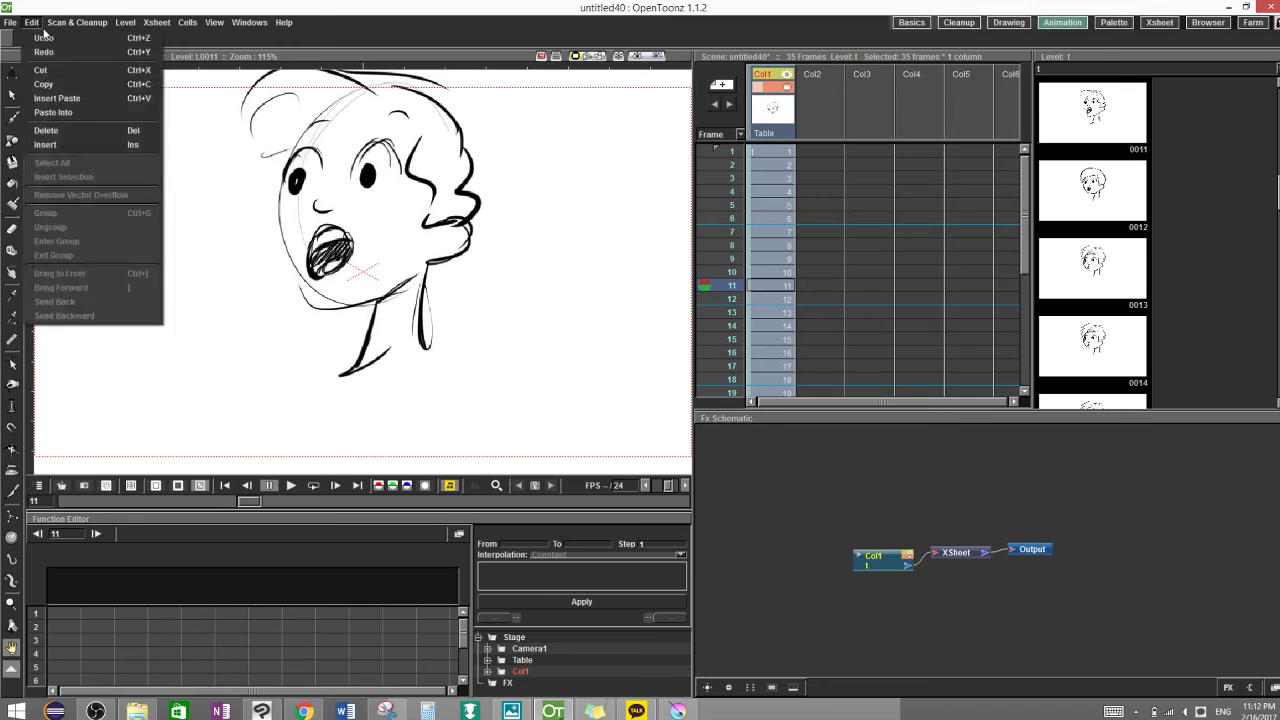
pyautogui.click(62, 127)
# - Bring the single file t.0001 from New folder (29) in File Explorer into the first column of the xsheet
pyautogui.click(137, 710)
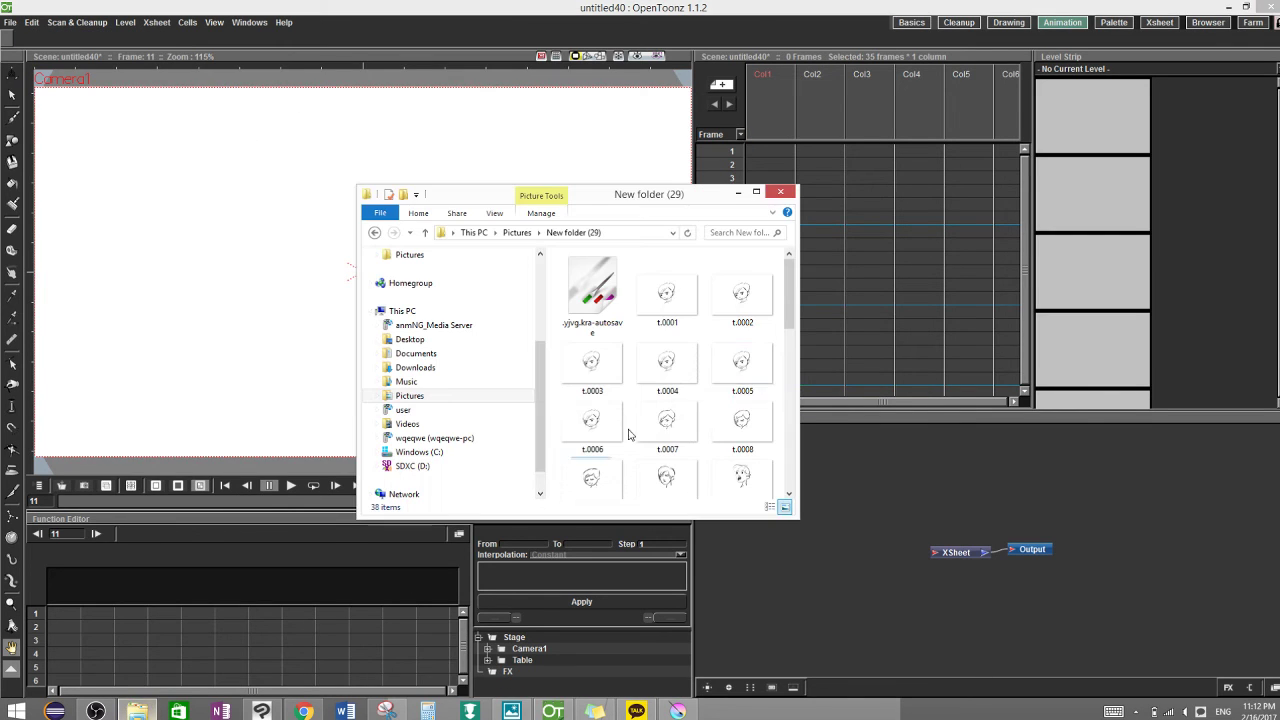
pyautogui.moveTo(690, 278); pyautogui.dragTo(772, 108)
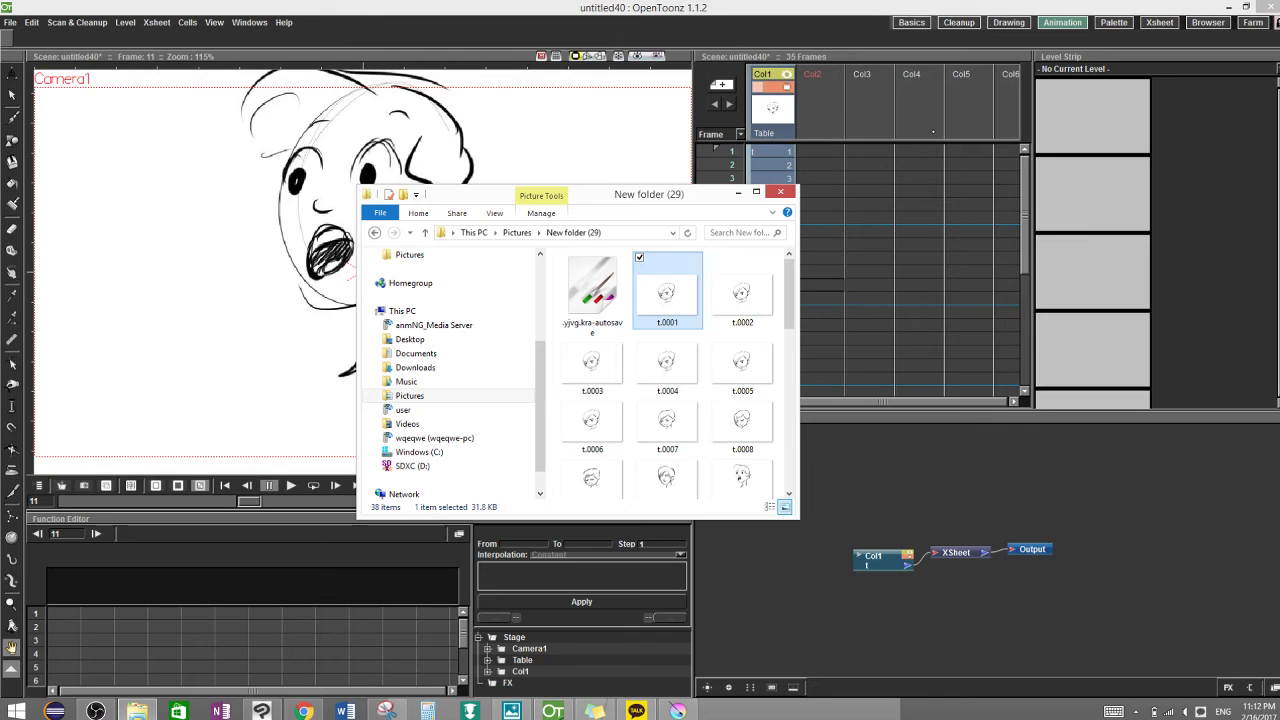
pyautogui.moveTo(676, 195); pyautogui.dragTo(650, 236)
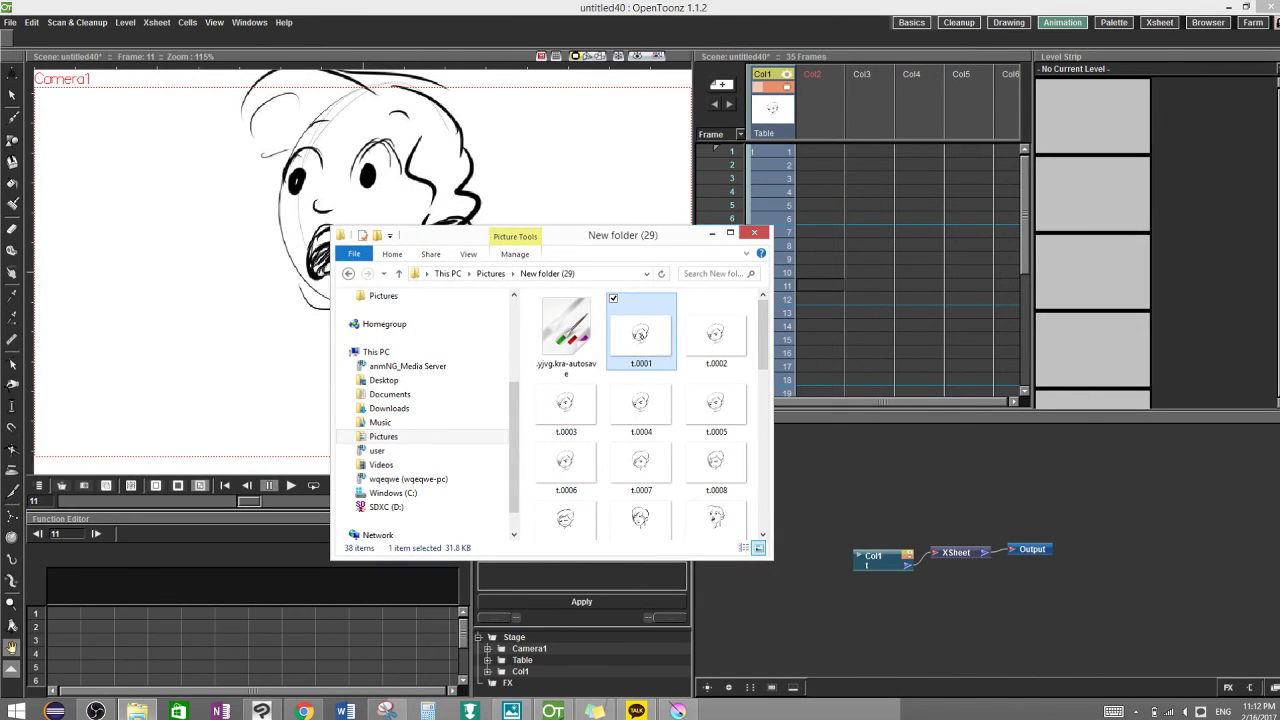
# - Try adding 24 selected frame files from New folder (29) to the xsheet together, starting at frame 12
pyautogui.moveTo(603, 299); pyautogui.dragTo(872, 296)
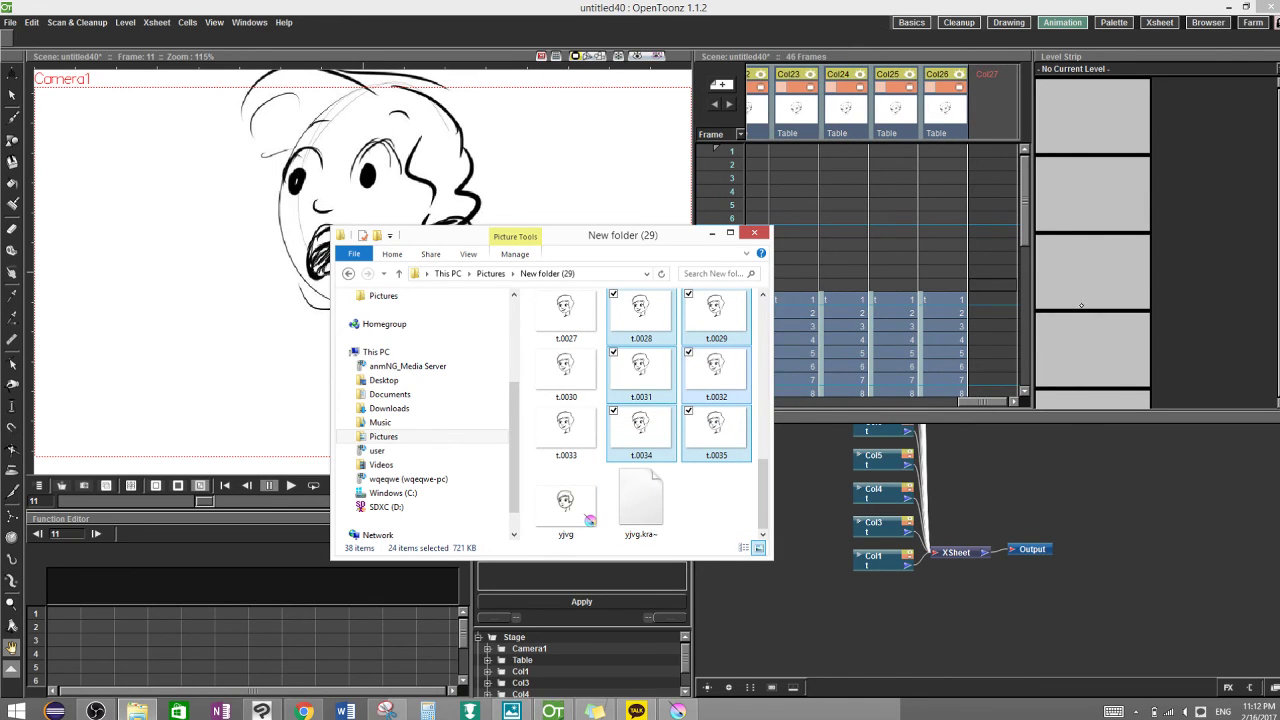
pyautogui.moveTo(945, 231); pyautogui.dragTo(964, 271)
pyautogui.click(945, 339)
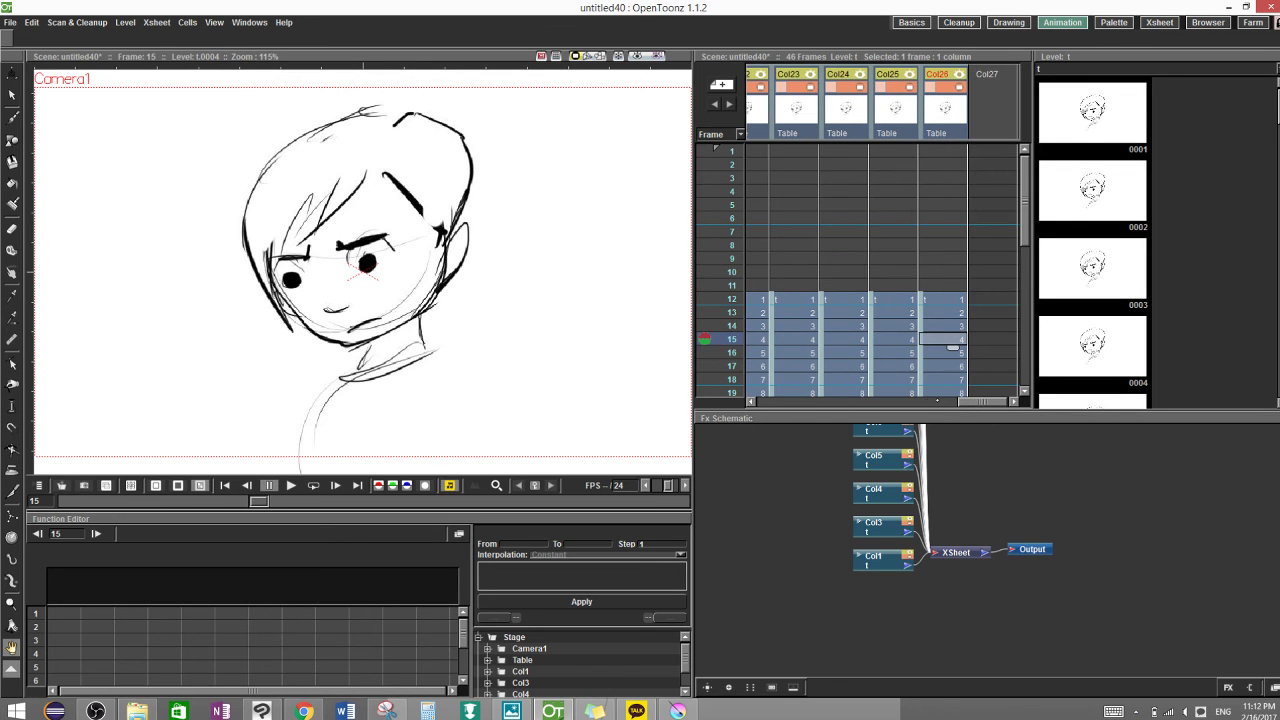
# - Look over the added columns from Col3 onward and undo adding the multiple frame files
pyautogui.hscroll(-15, 952, 347)
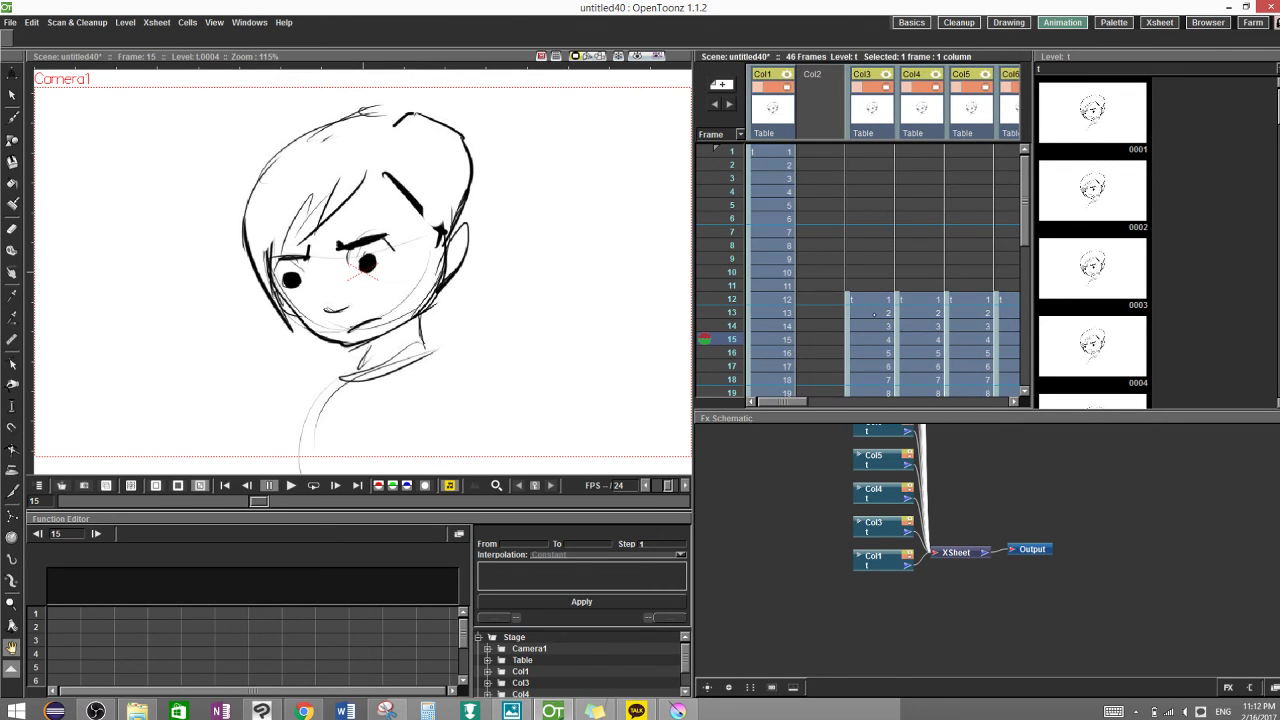
pyautogui.click(928, 327)
pyautogui.click(975, 327)
pyautogui.moveTo(1006, 327); pyautogui.dragTo(1022, 313)
pyautogui.moveTo(801, 402); pyautogui.dragTo(840, 404)
pyautogui.moveTo(1025, 222); pyautogui.dragTo(1028, 188)
pyautogui.hotkey('ctrl', 'z')
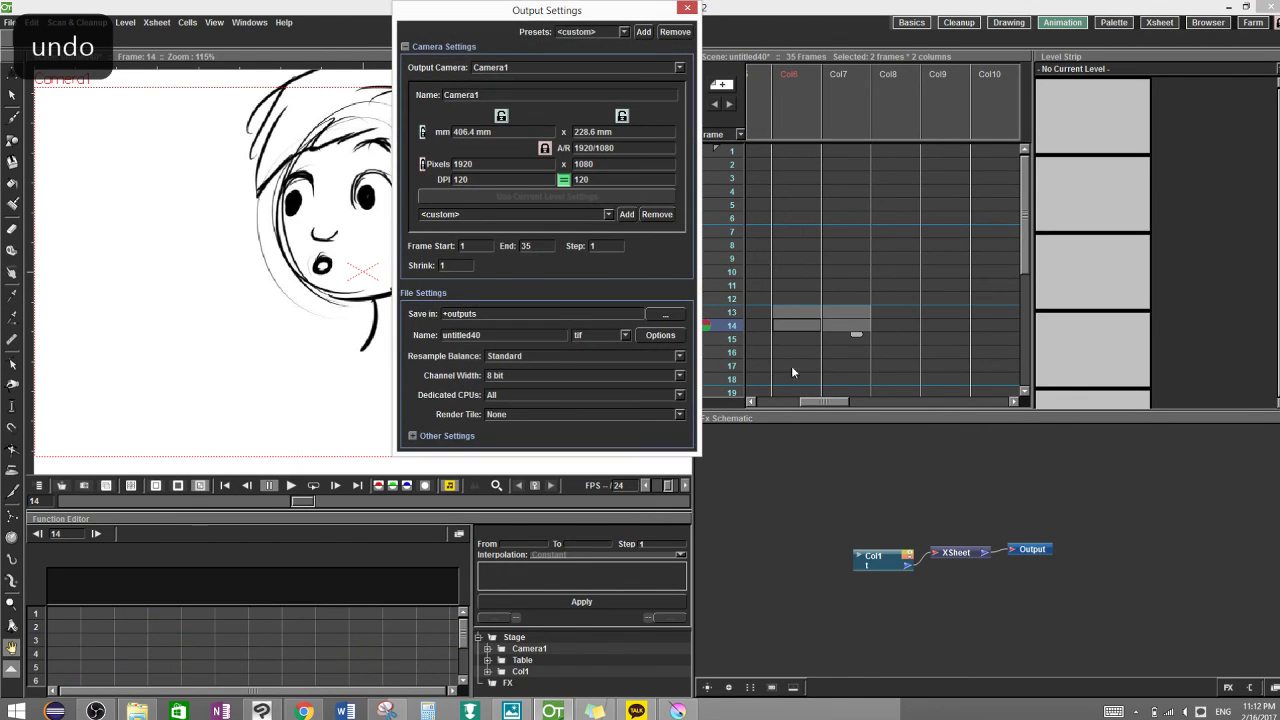
# - Close the output settings and check the level's frames in Col1 down to frame 18
pyautogui.click(687, 8)
pyautogui.moveTo(830, 401); pyautogui.dragTo(703, 415)
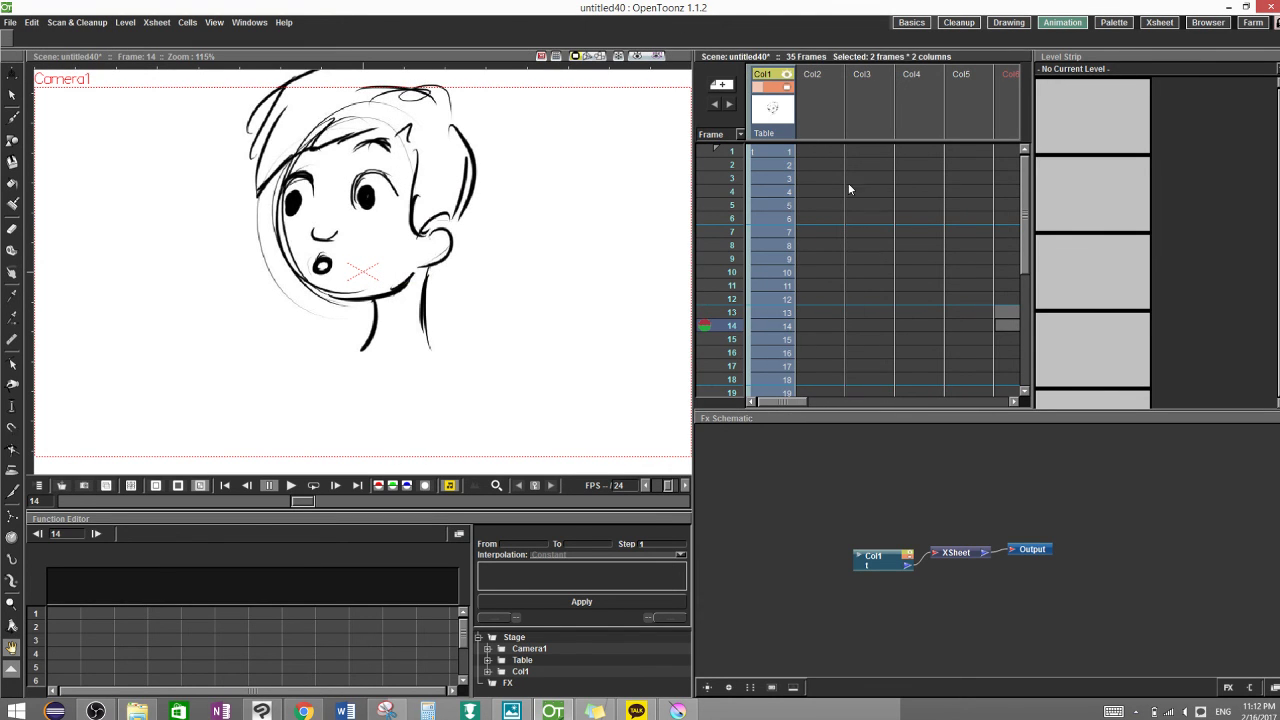
pyautogui.click(775, 150)
pyautogui.click(775, 285)
pyautogui.click(768, 381)
pyautogui.moveTo(1021, 212); pyautogui.dragTo(1022, 233)
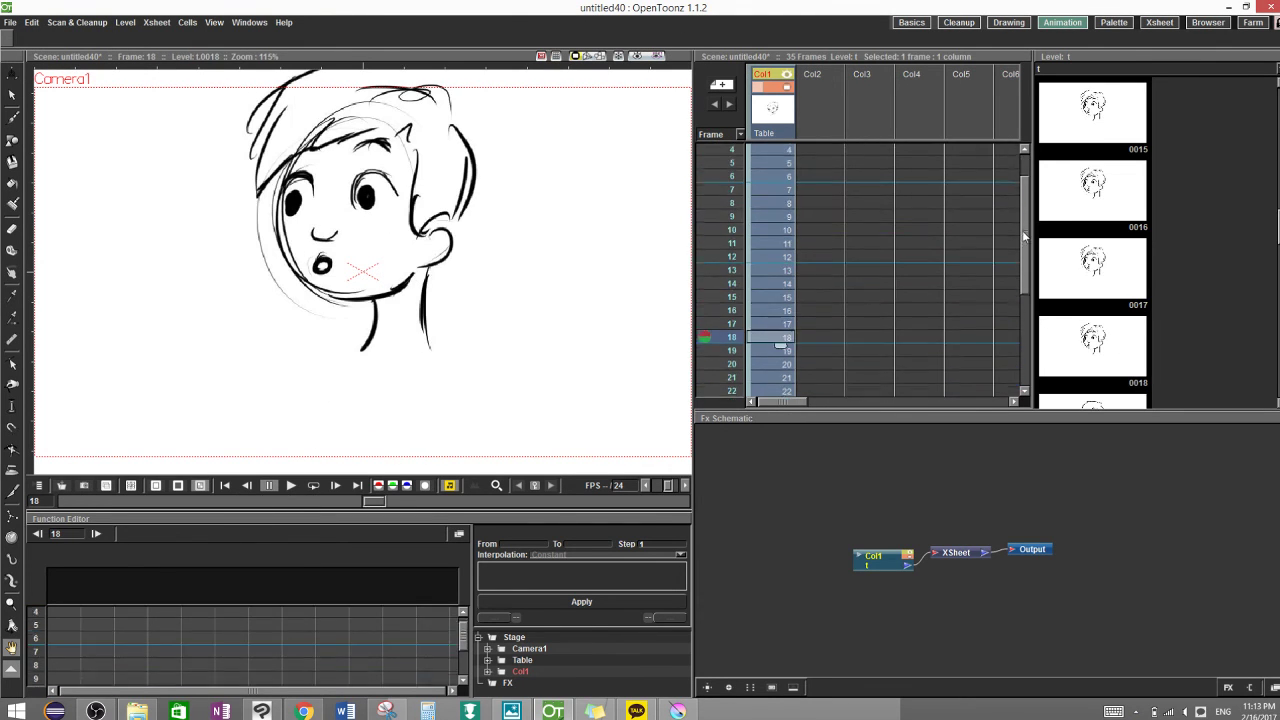
pyautogui.scroll(1, 1024, 236)
# - Show the Load Level dialog with the contents of New folder (29), and close it without loading anything
pyautogui.click(8, 22)
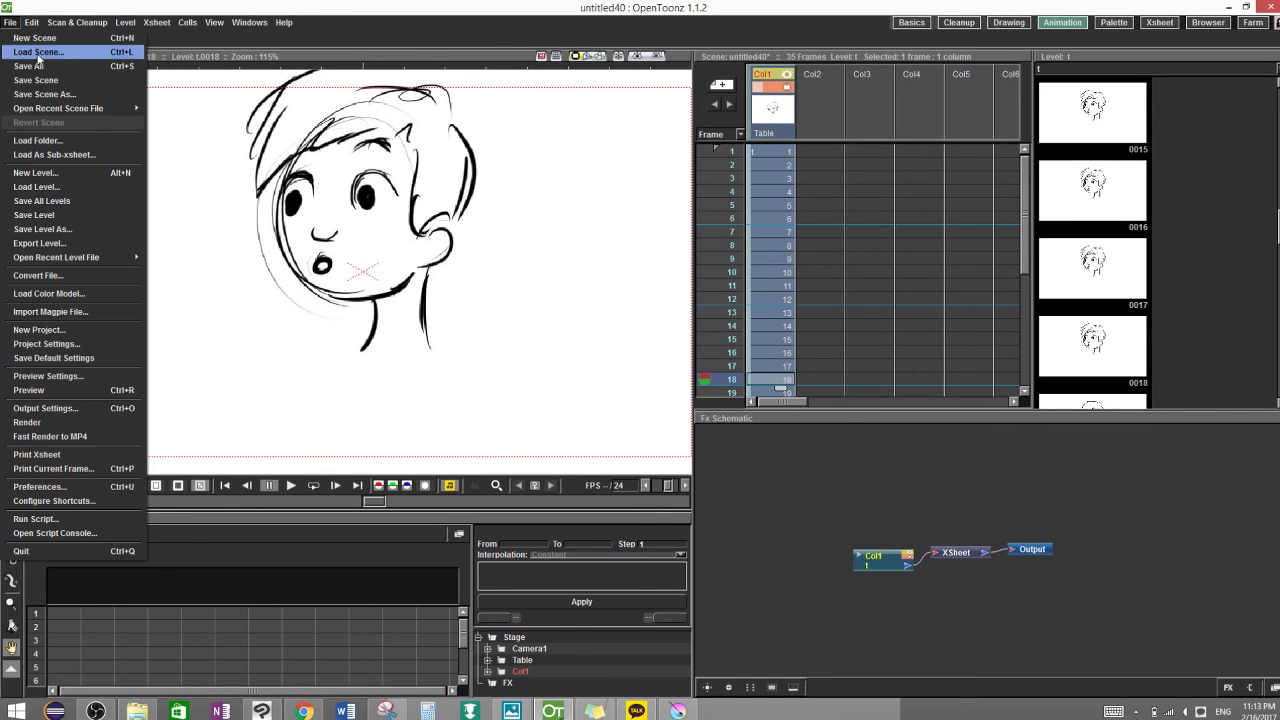
pyautogui.click(84, 188)
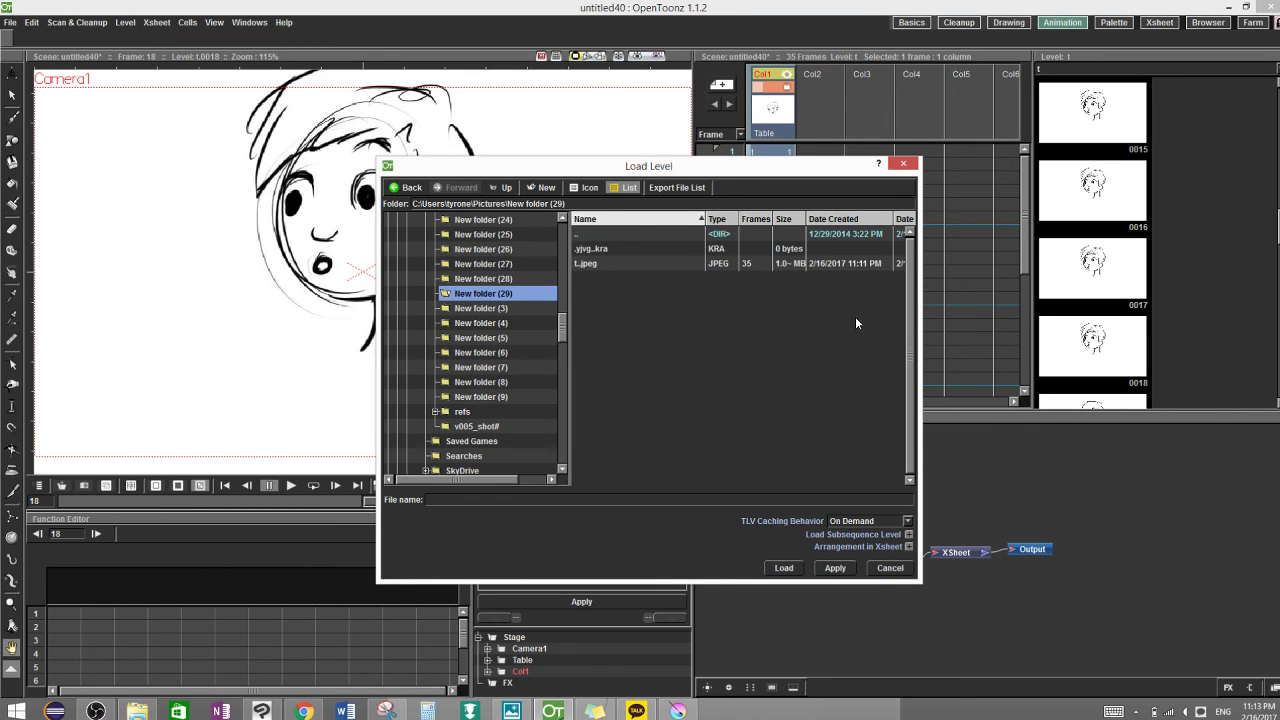
pyautogui.click(903, 163)
pyautogui.click(923, 154)
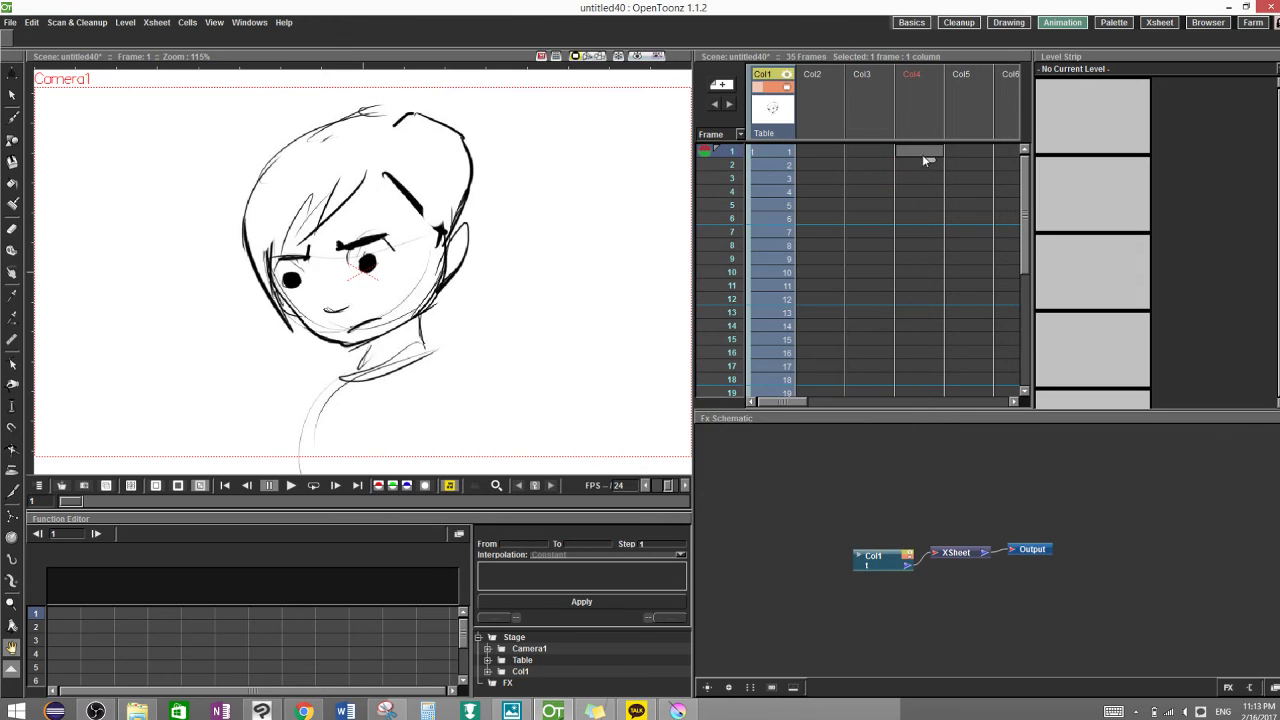
pyautogui.rightClick(927, 155)
pyautogui.click(914, 272)
pyautogui.click(819, 182)
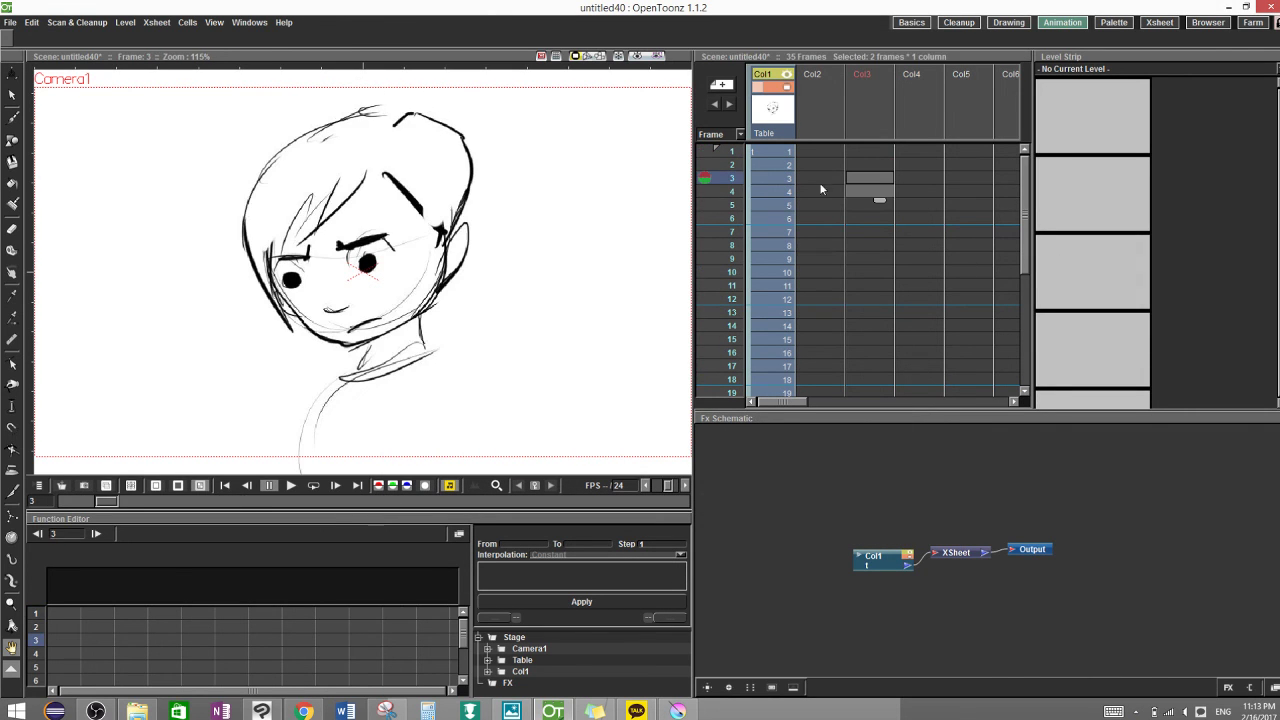
# - Return to the first frame of the level in Col1
pyautogui.click(770, 245)
pyautogui.moveTo(1028, 190); pyautogui.dragTo(1022, 160)
pyautogui.click(788, 149)
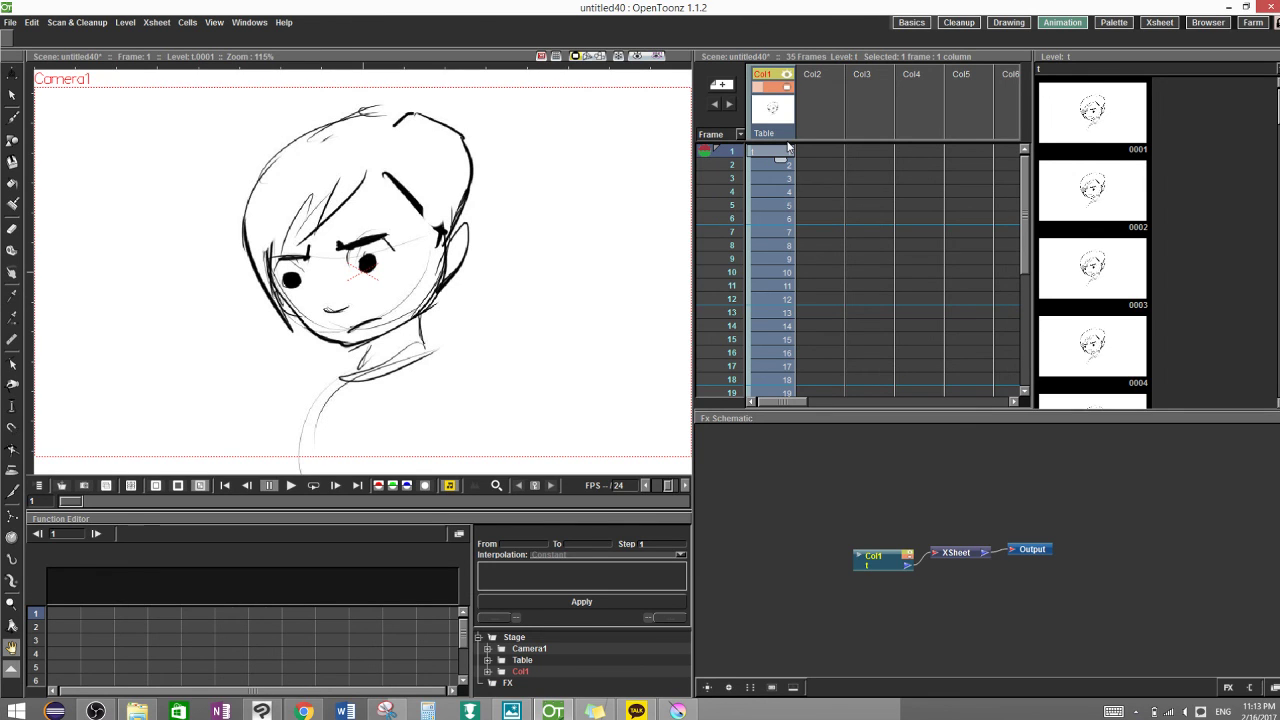
pyautogui.click(95, 712)
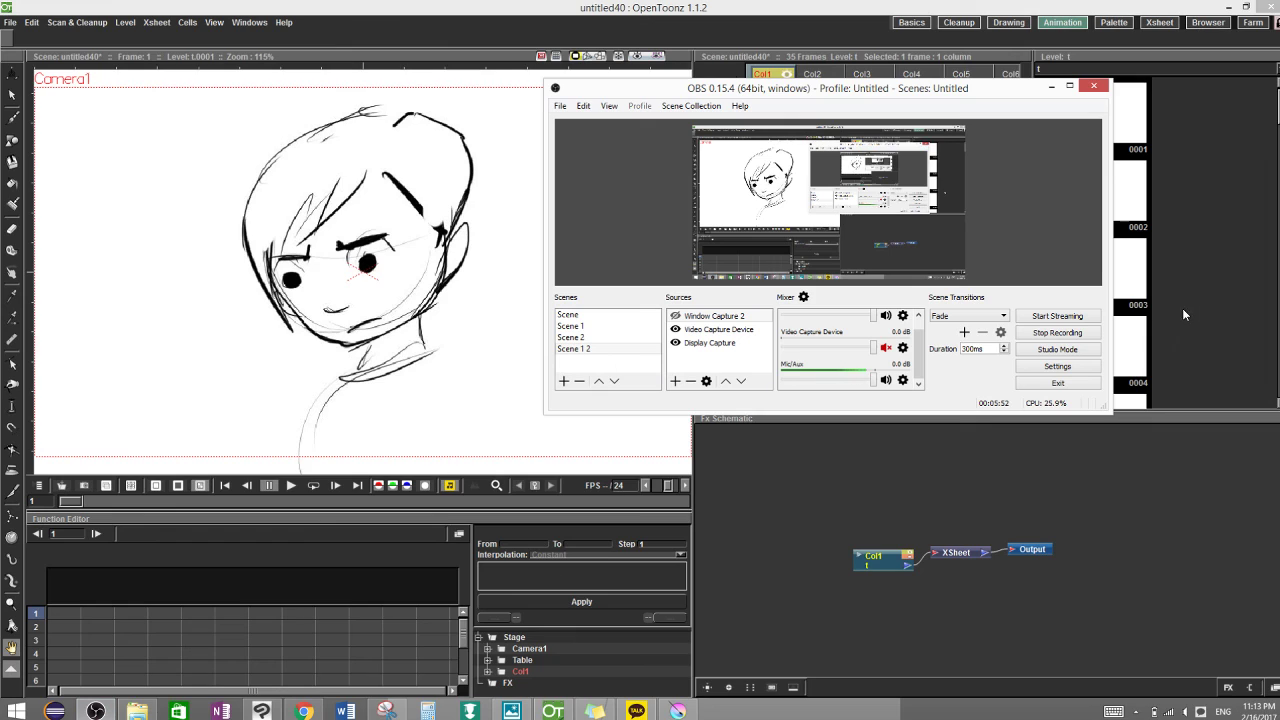